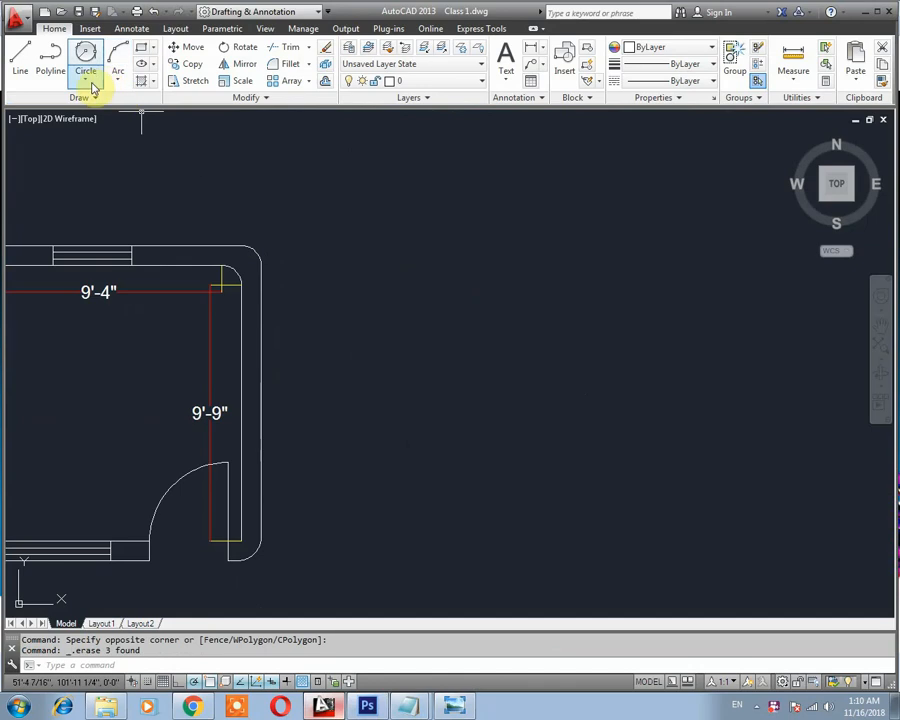
Switch to AutoCAD and draw a circle with a 1' radius in the empty space east of the floor plan.
left_click(87, 82)
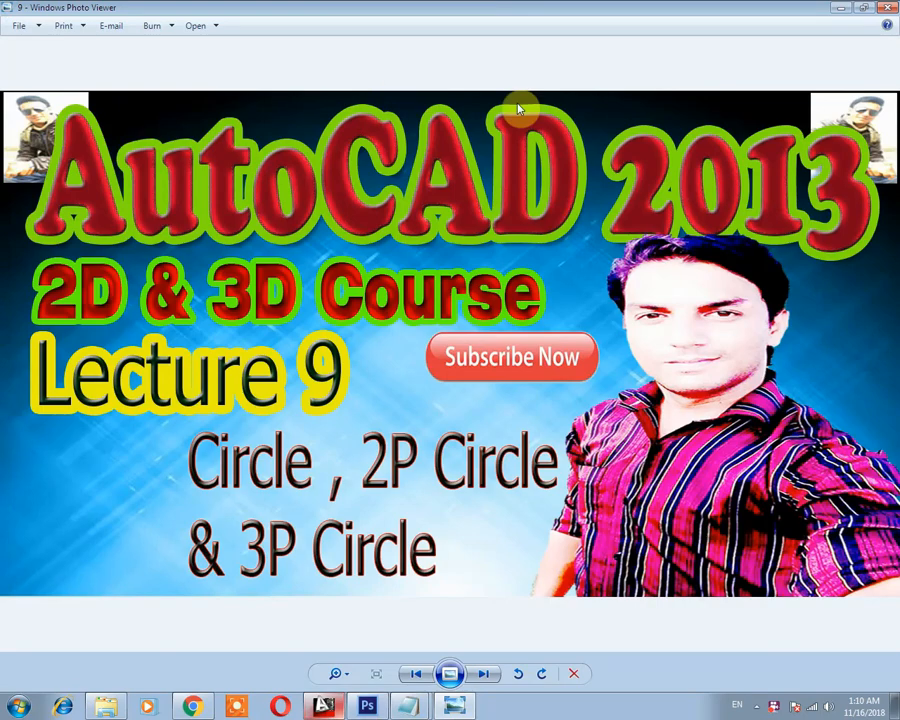
left_click(326, 707)
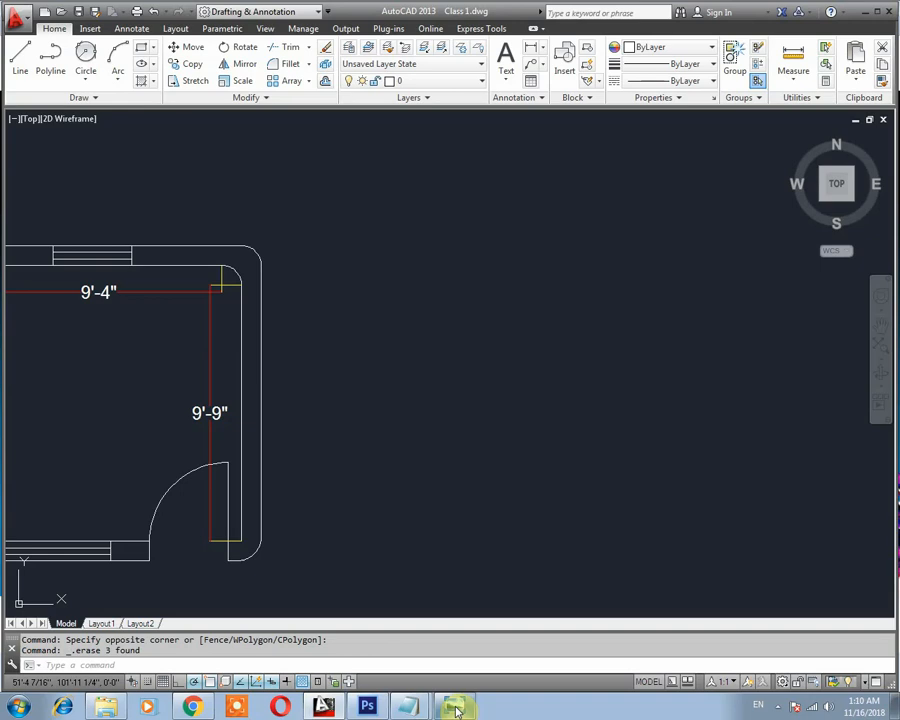
type("c")
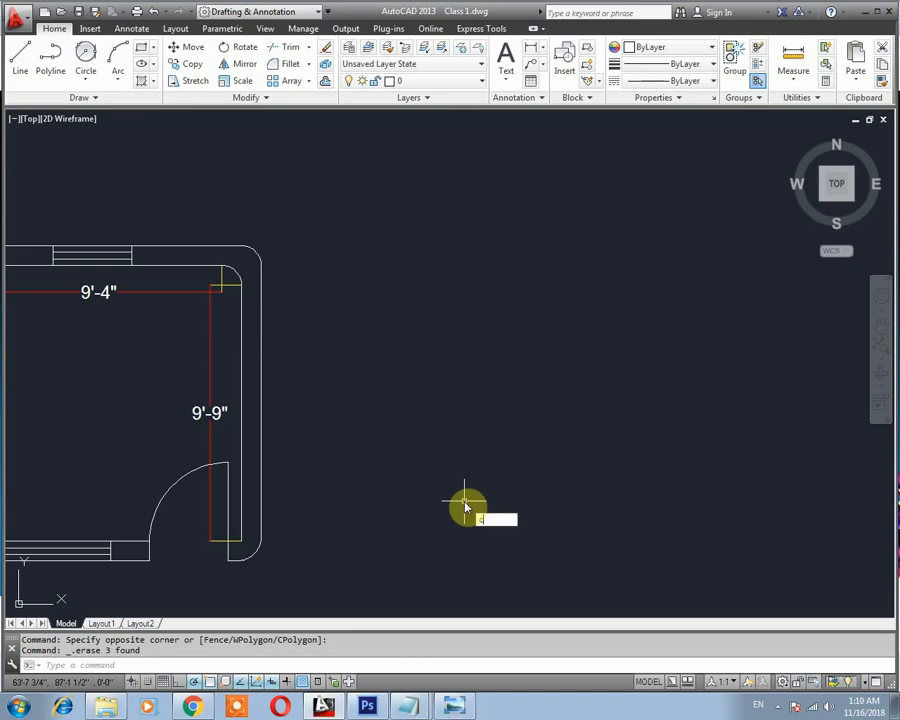
key("Return")
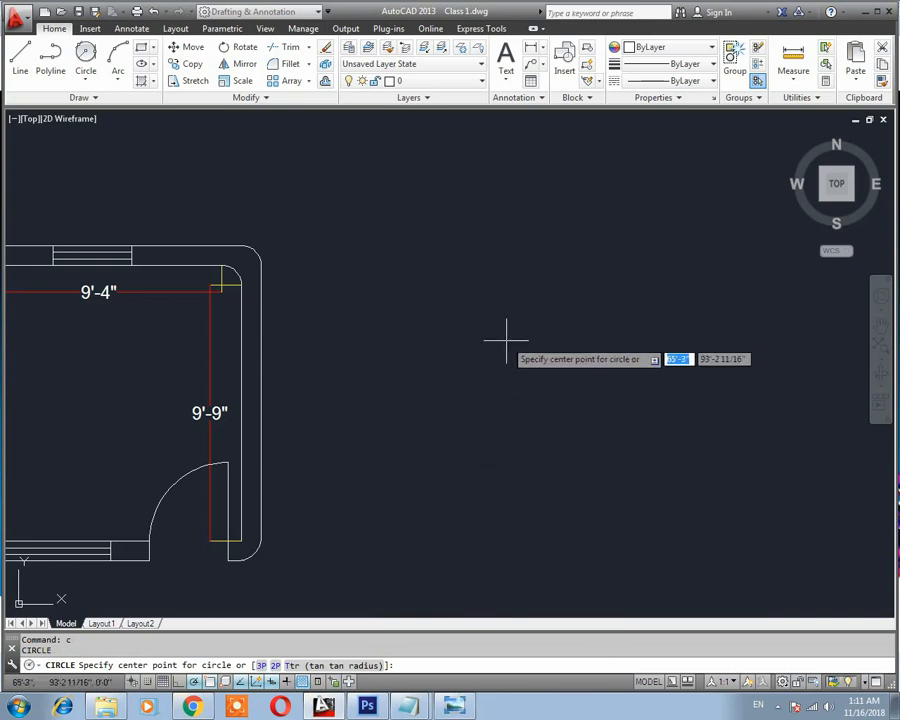
left_click(502, 270)
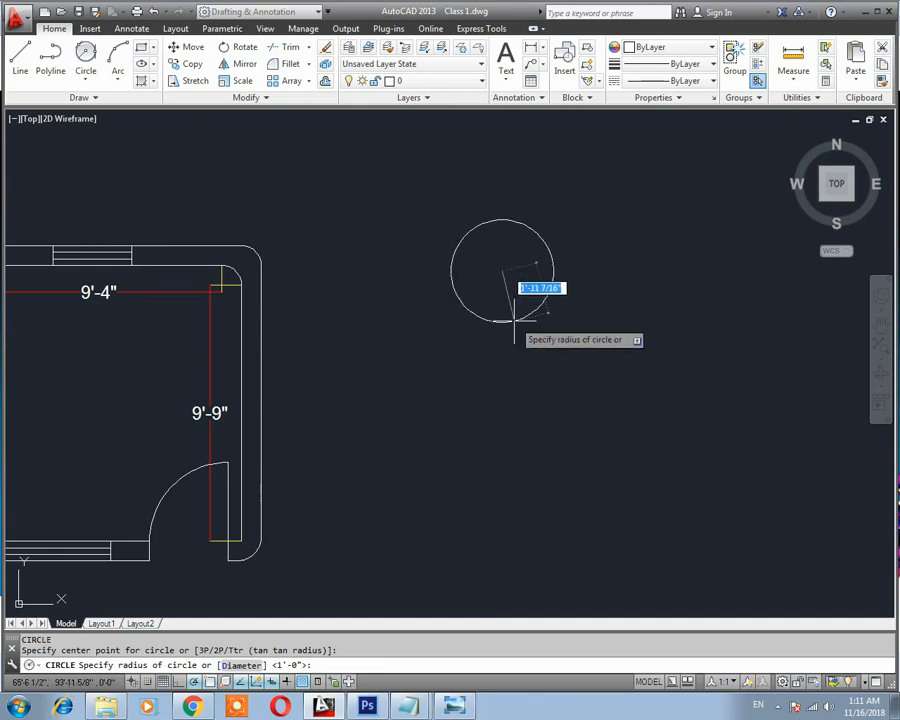
type("1")
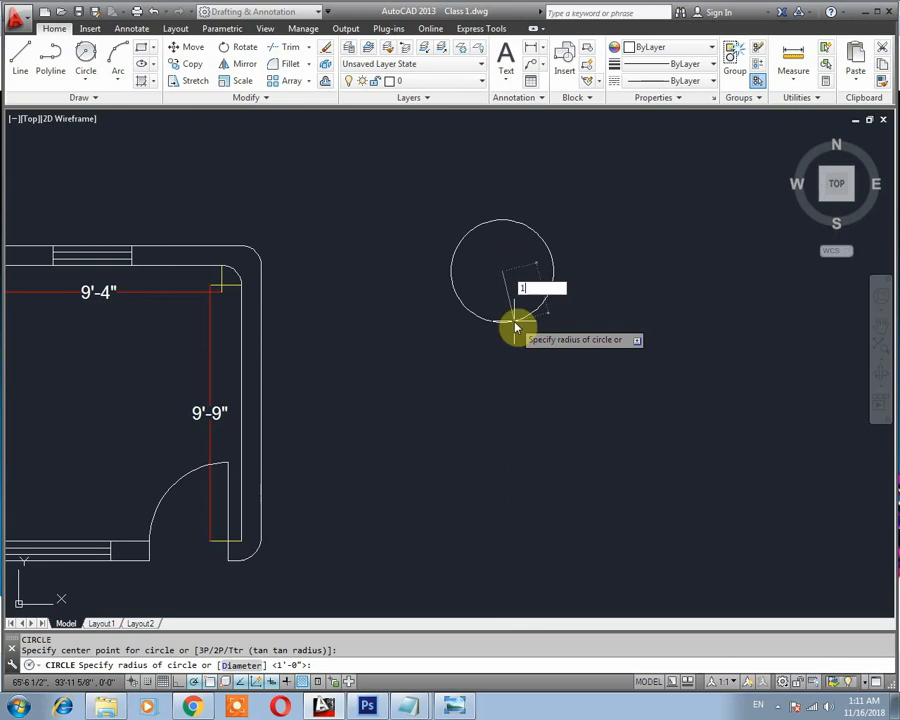
key("Return")
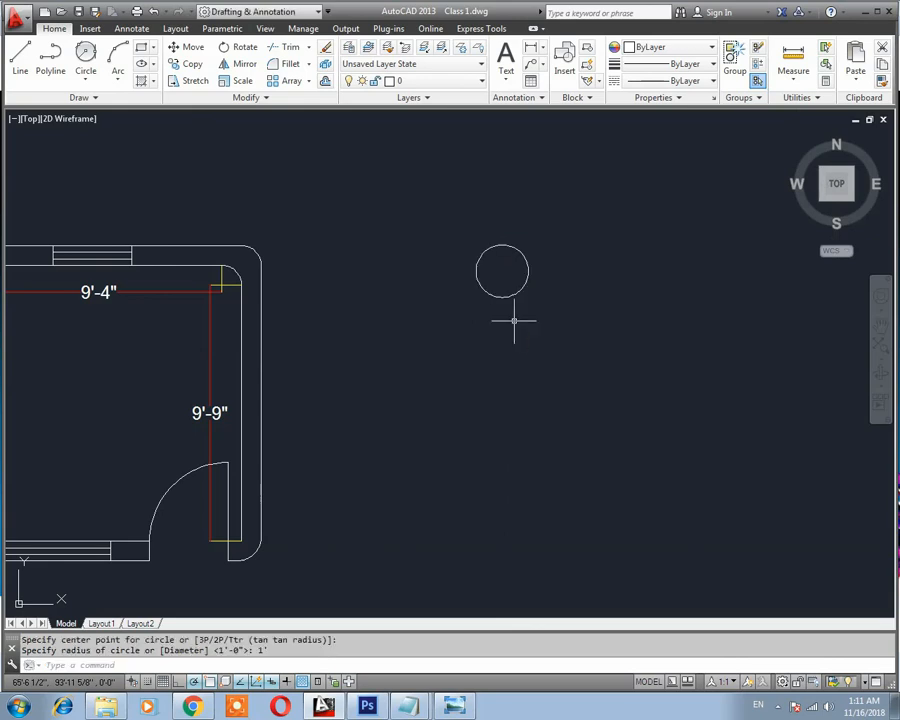
middle_click_drag(532, 304, 518, 308)
left_click(550, 236)
left_click(467, 297)
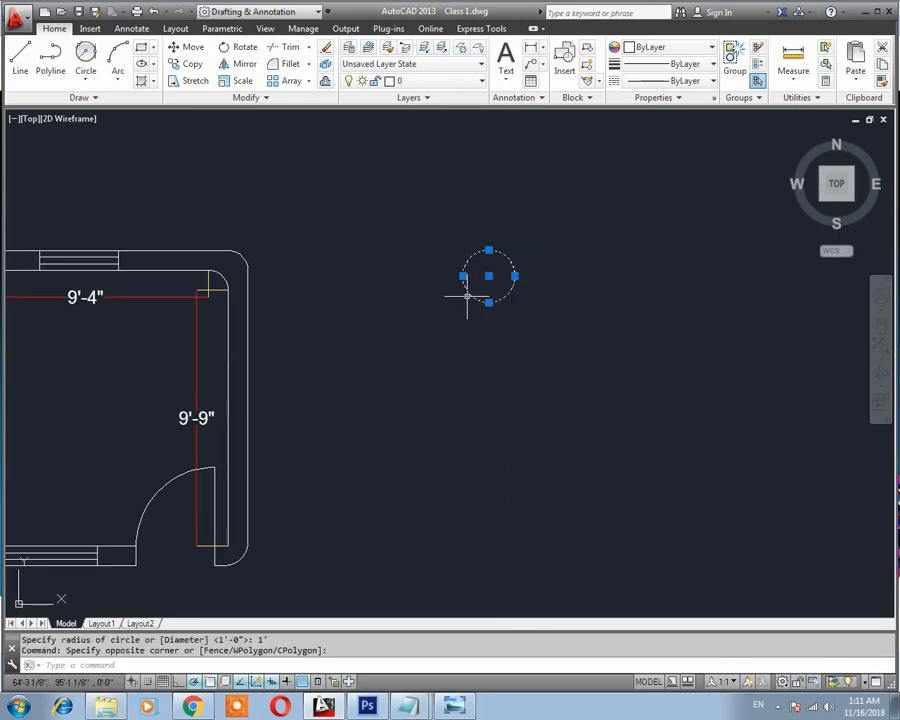
key("Escape")
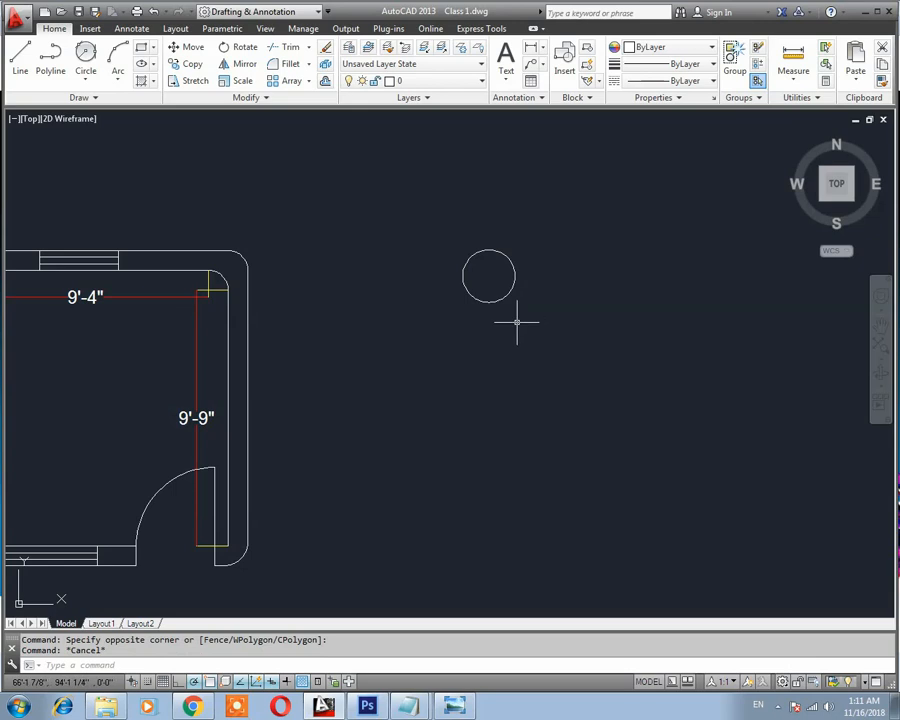
Add a radius dimension to the new circle with DIMRADIUS, placing its text outside the upper-right edge.
type("DIM")
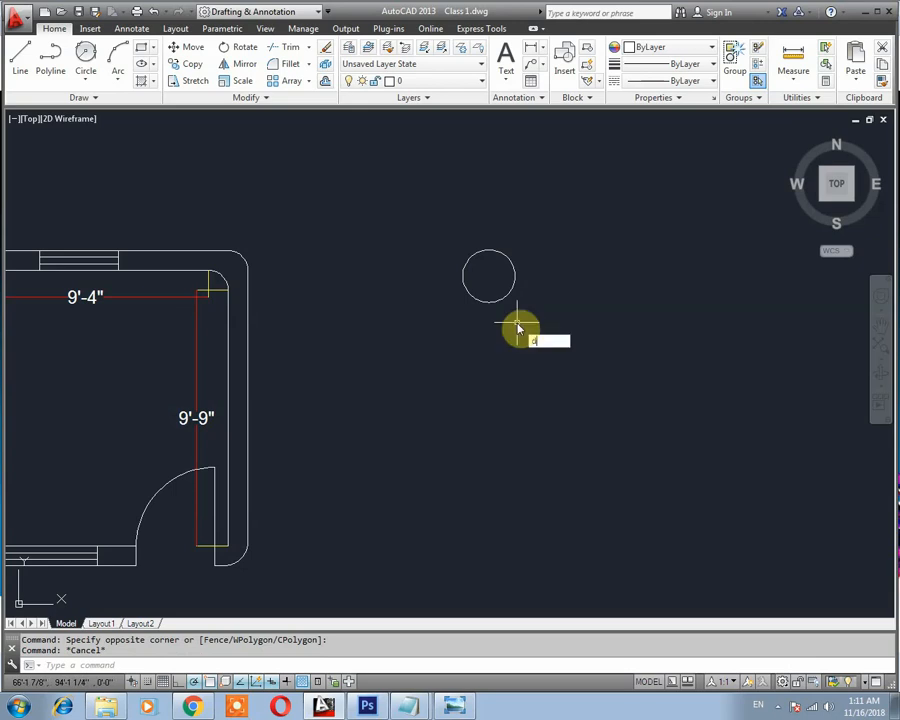
type("RAD")
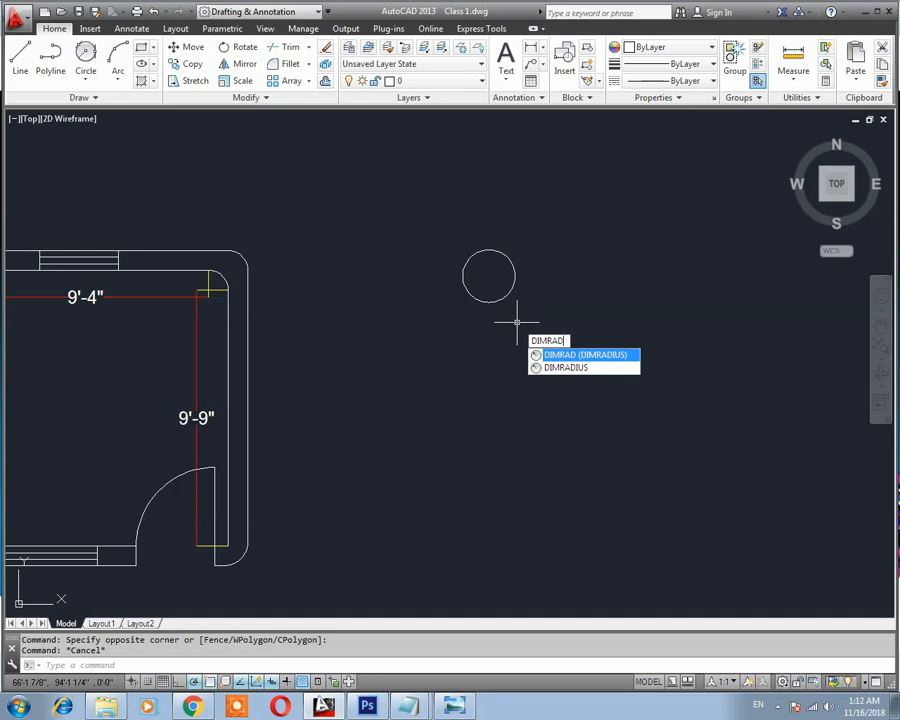
key("Return")
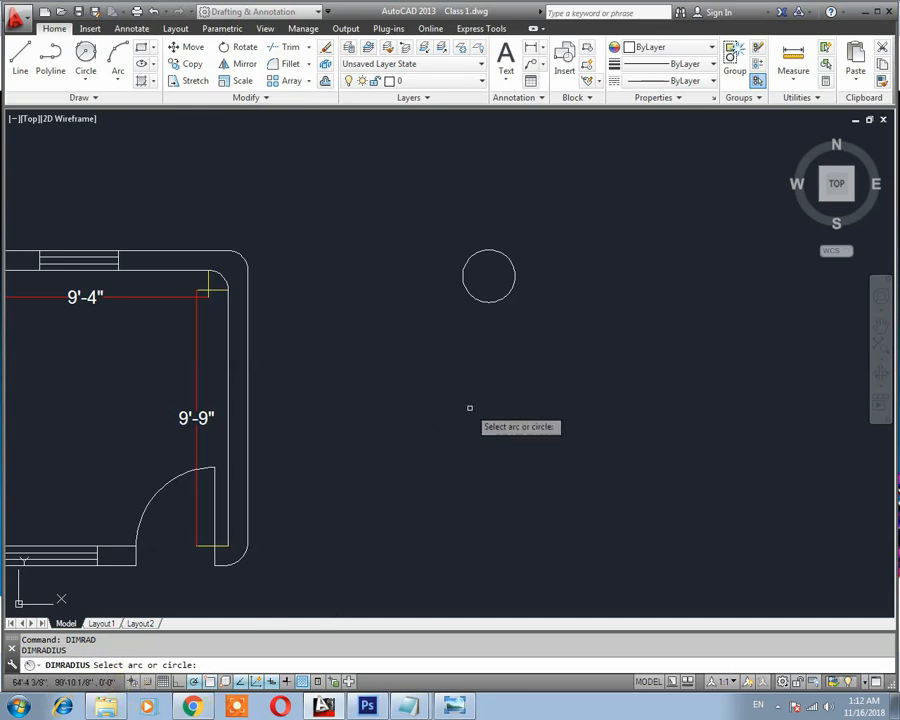
left_click(505, 257)
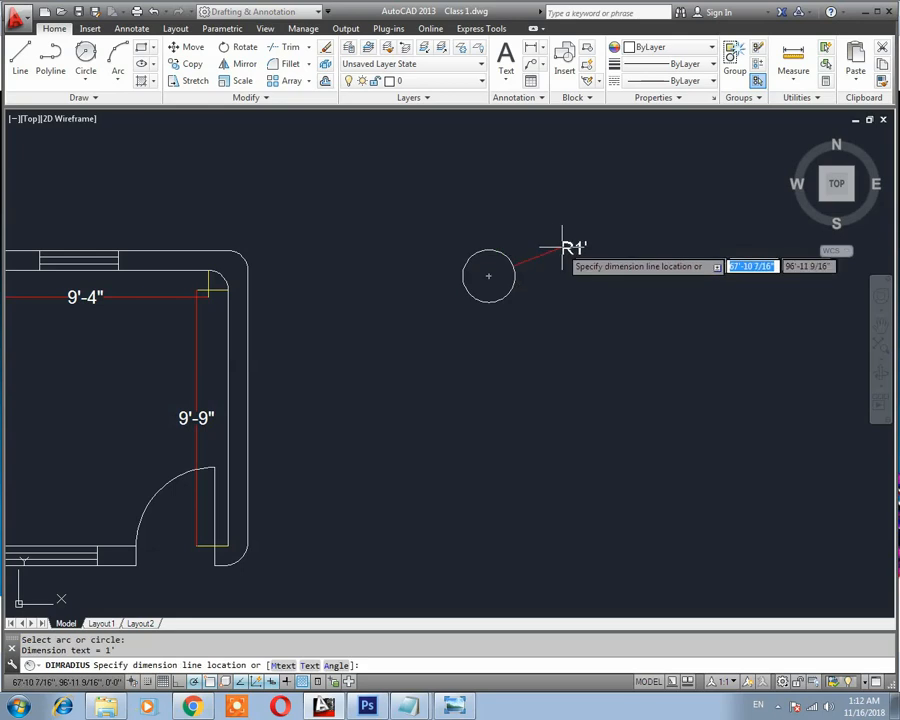
scroll(537, 250, "up", 4)
middle_click_drag(542, 256, 564, 316)
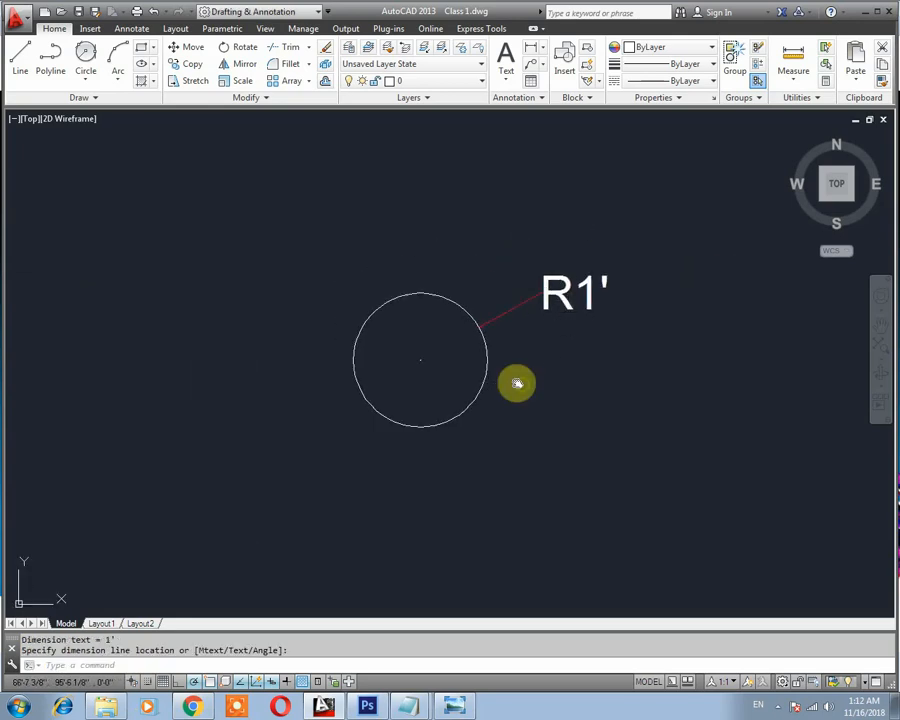
middle_click_drag(516, 378, 414, 374)
key("Escape")
scroll(490, 373, "down", 2)
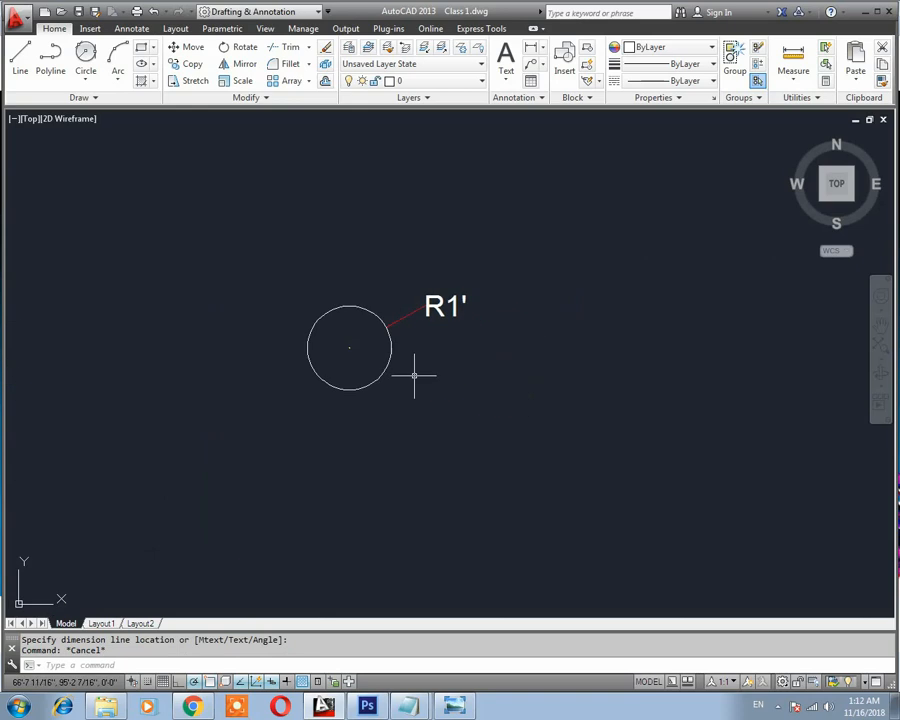
Draw a second circle to the lower right of the first, using the Diameter option with a value of 2'.
left_click(470, 380)
key("Return")
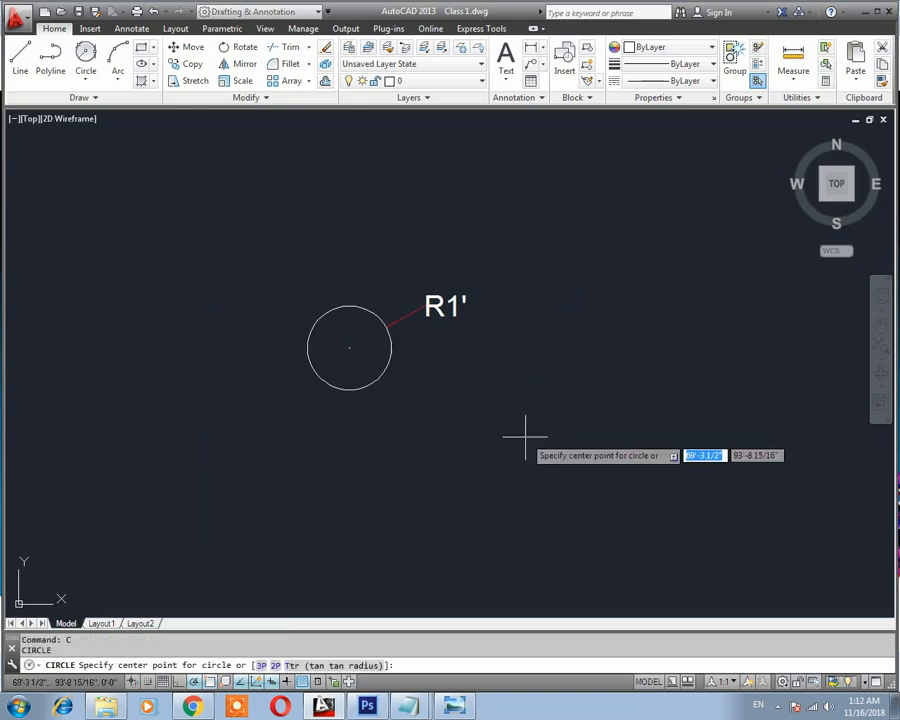
left_click(591, 410)
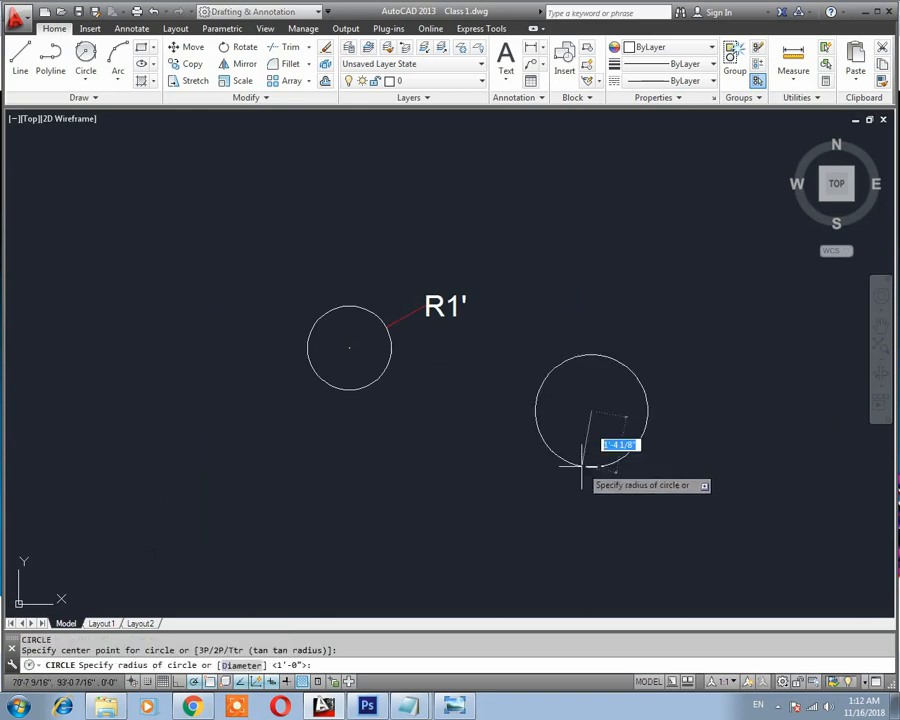
left_click(230, 665)
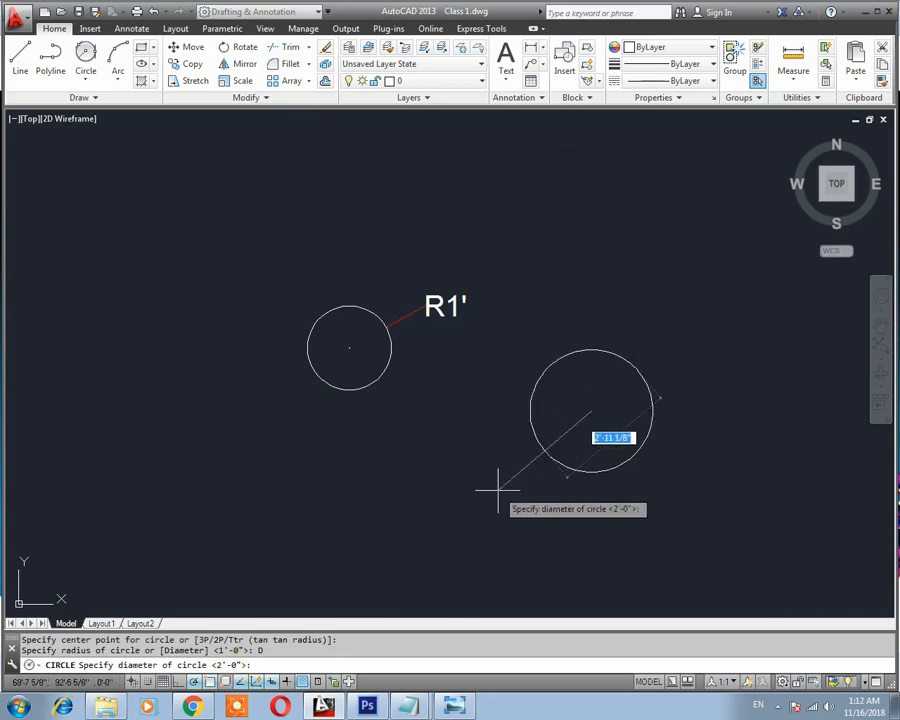
type("2'")
left_click(498, 491)
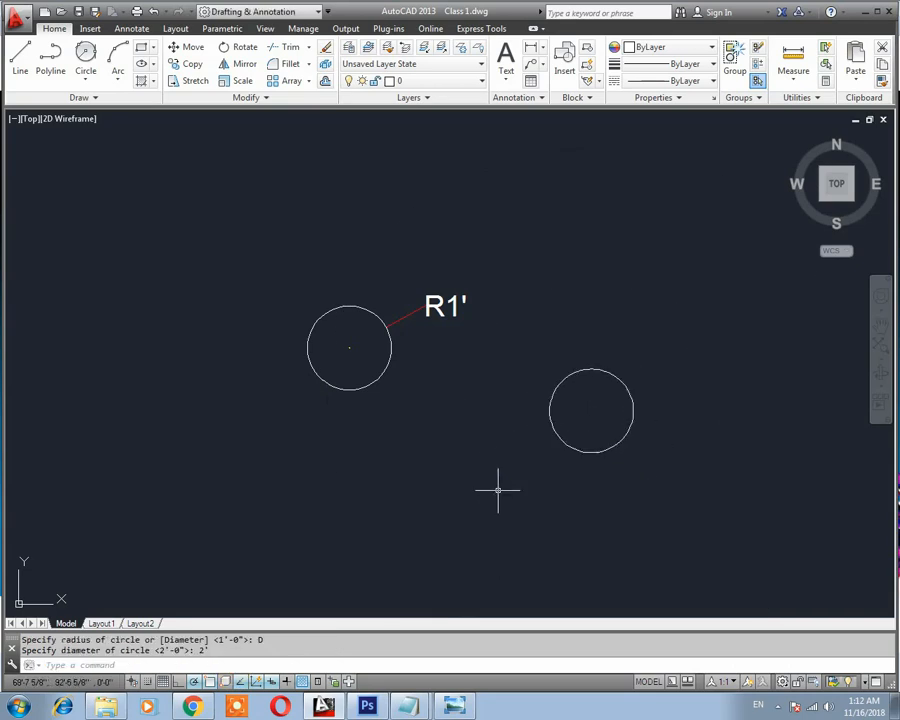
key("Escape")
middle_click_drag(592, 424, 540, 422)
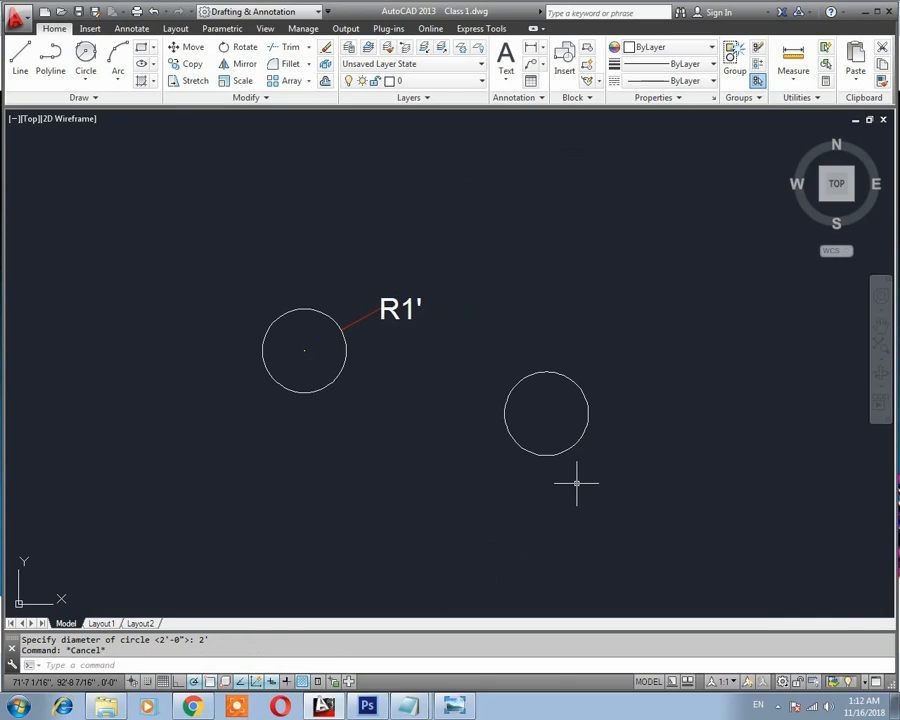
Add a diameter dimension to the second circle with DIMDIAMETER, placing its text above and to the right of it.
type("dimd")
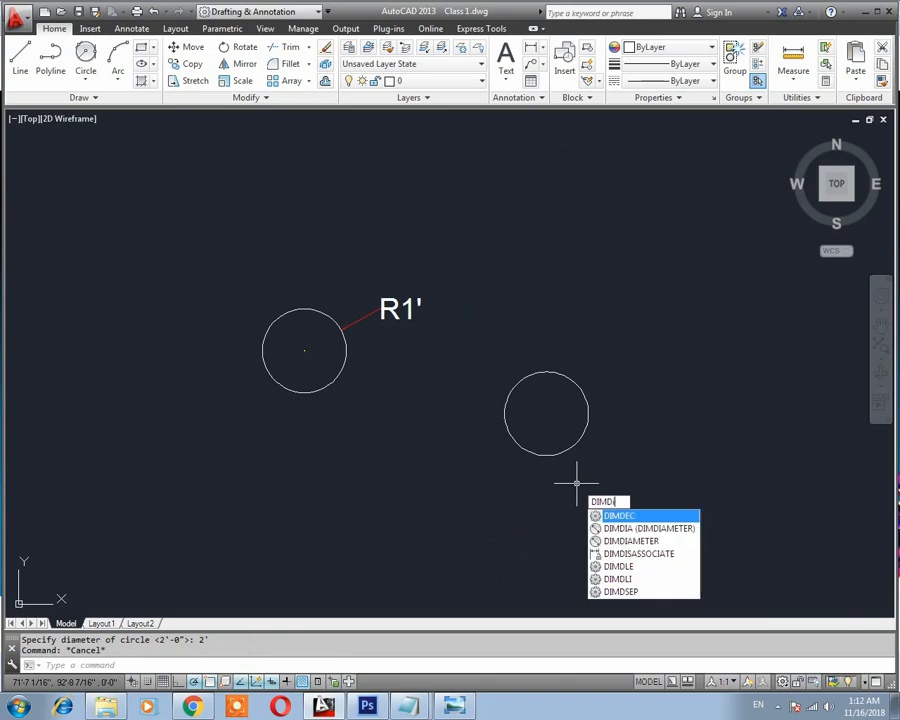
type("ia")
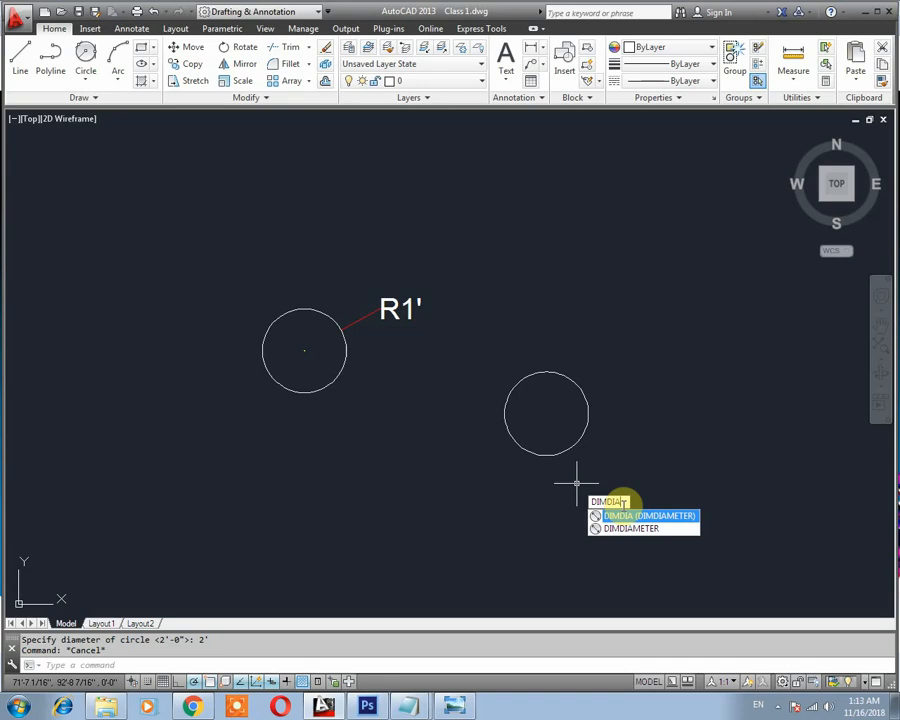
key("Return")
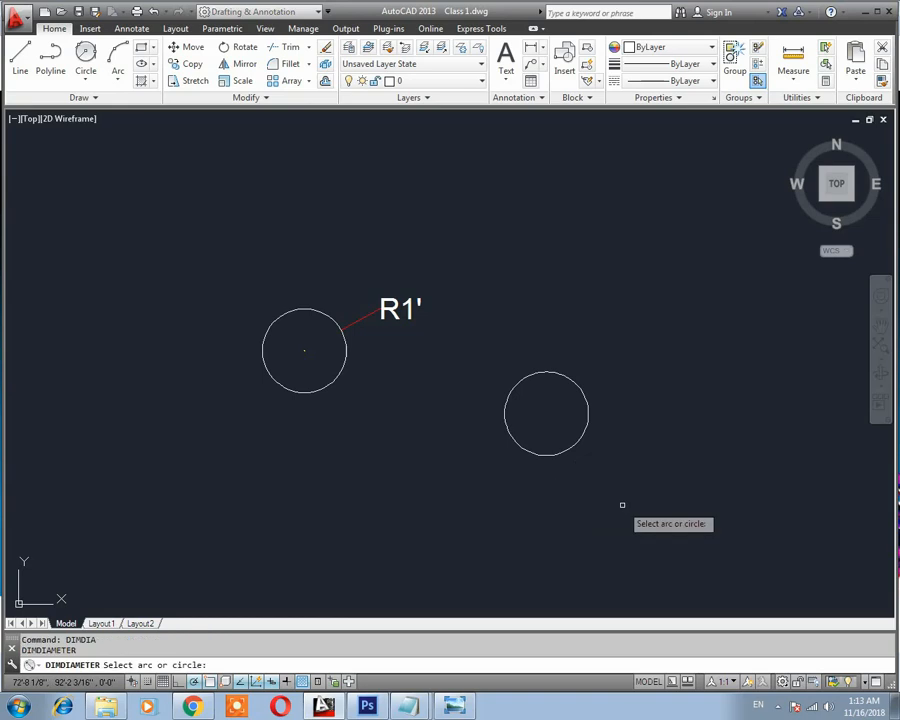
left_click(576, 384)
left_click(597, 341)
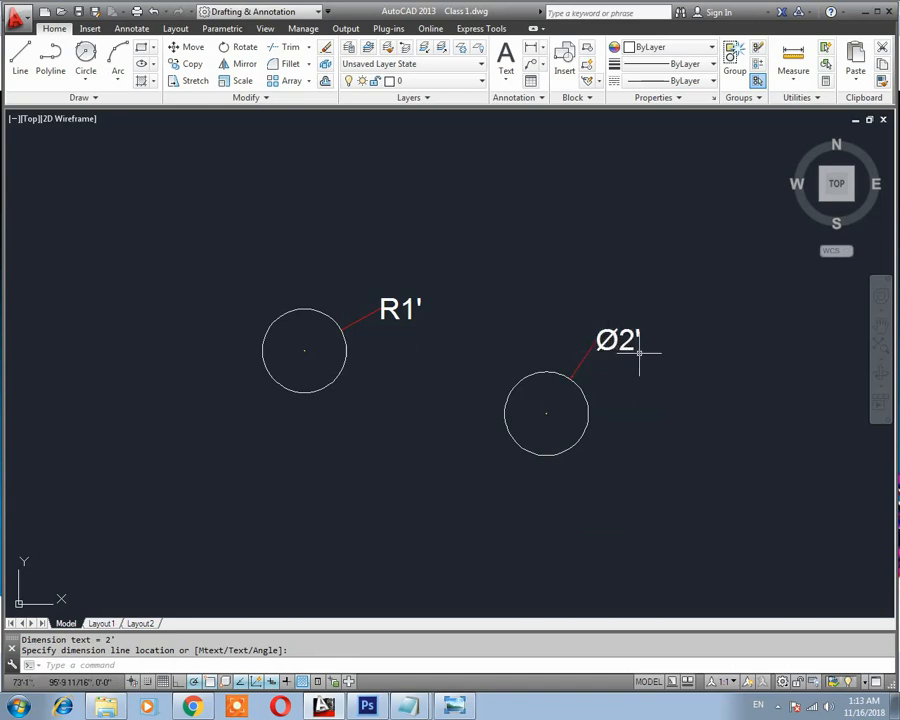
Add a radius dimension to the second circle, placed horizontally to its right.
type("dimord")
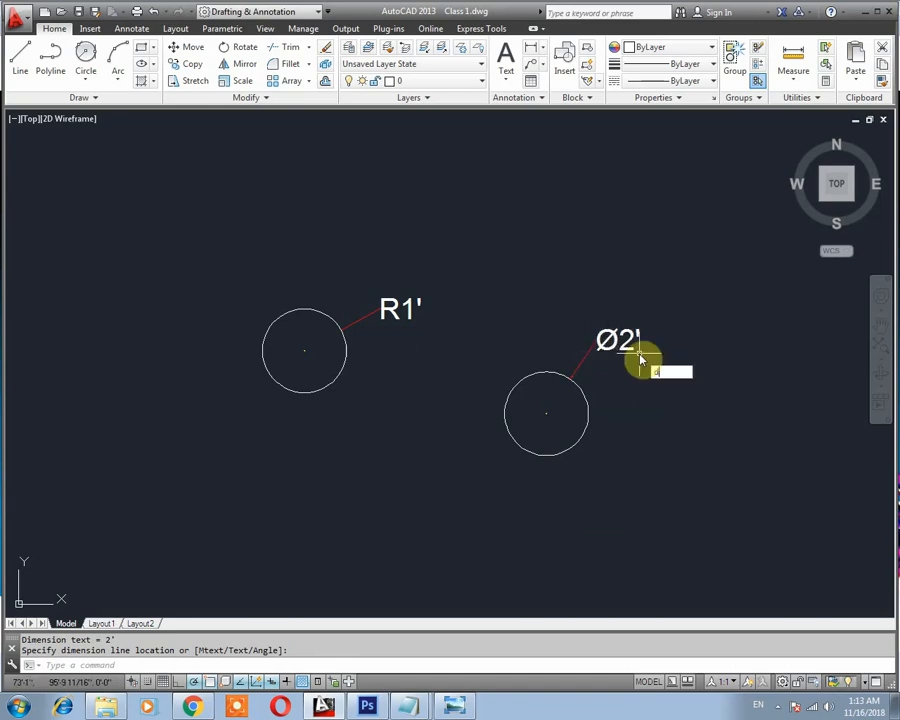
key("Return")
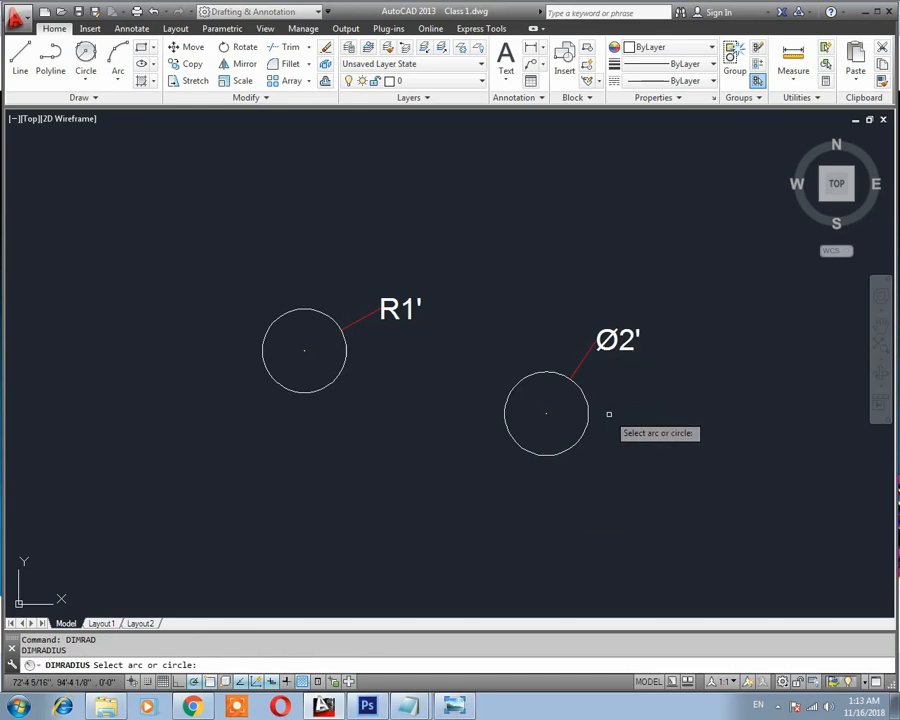
left_click(587, 413)
left_click(648, 413)
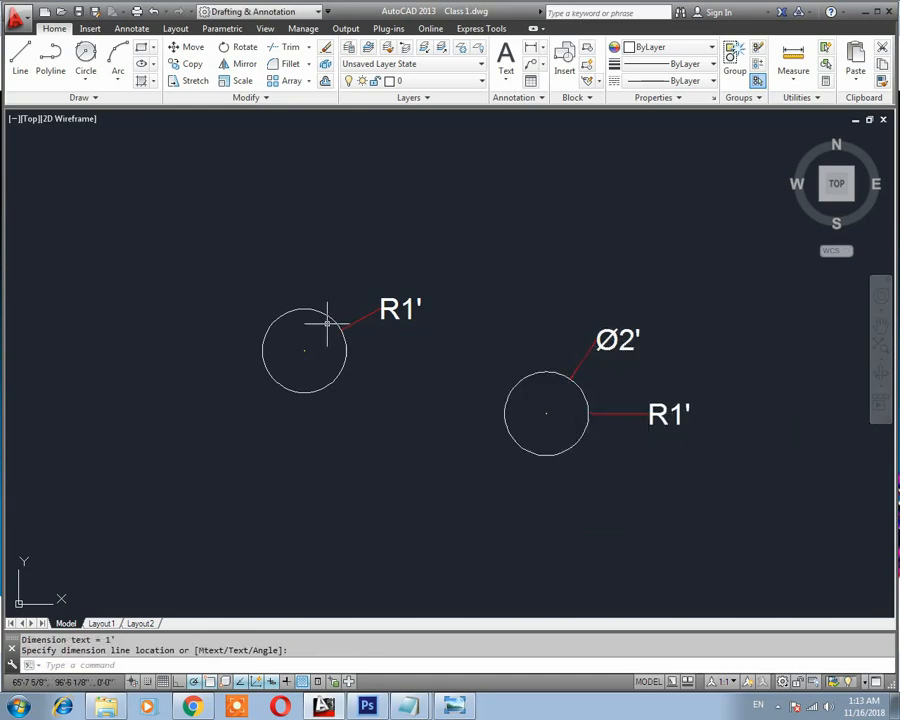
Add a diameter dimension to the first circle, placed above its existing radius dimension.
type("DIMa")
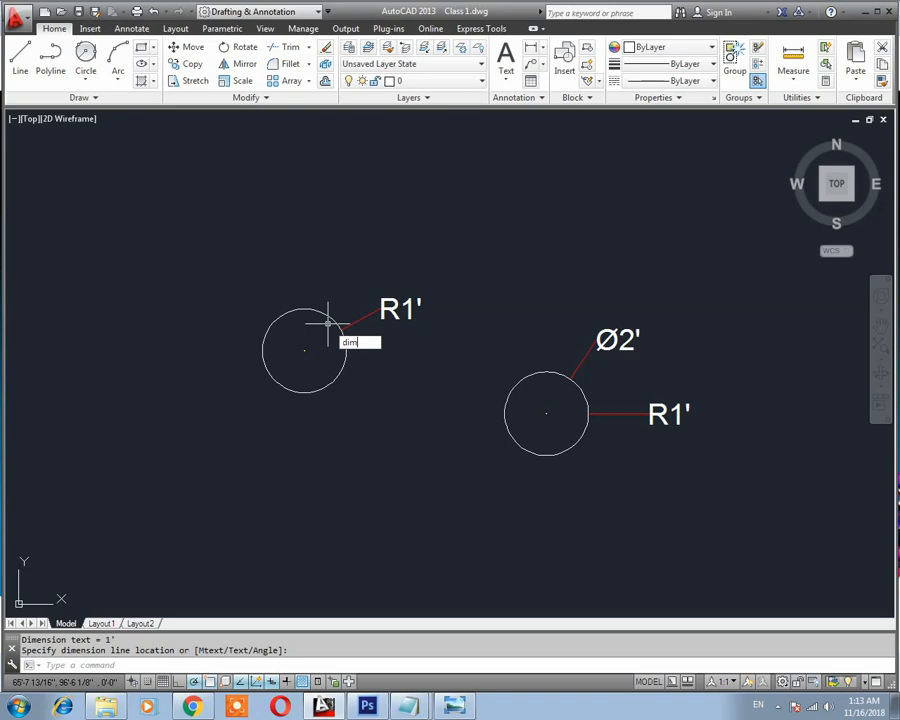
type("ia")
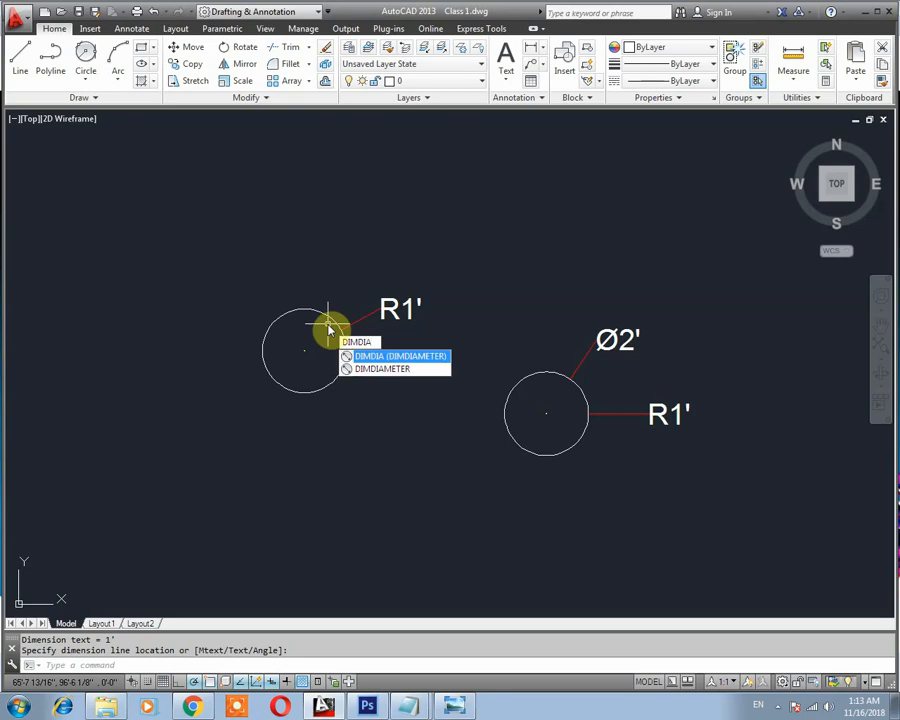
key("Return")
left_click(330, 317)
left_click(322, 282)
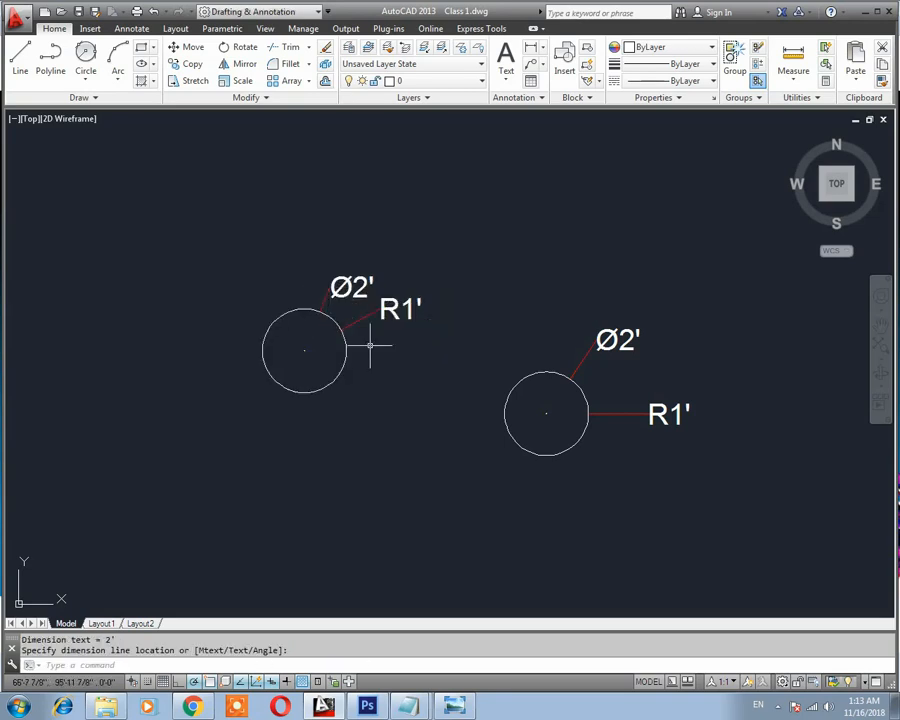
middle_click_drag(385, 381, 380, 346)
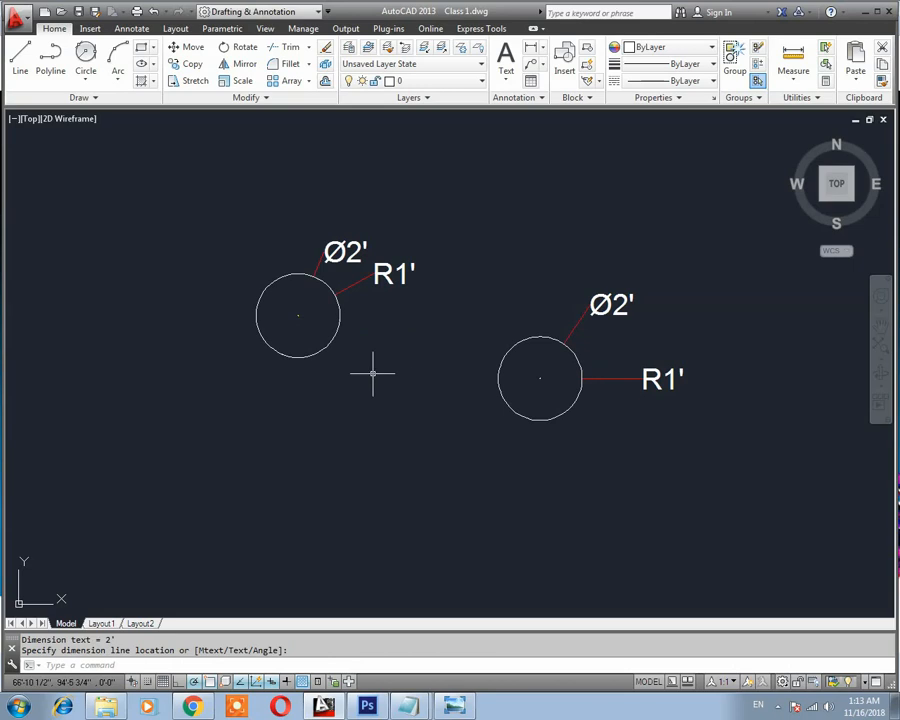
middle_click_drag(348, 435, 400, 438)
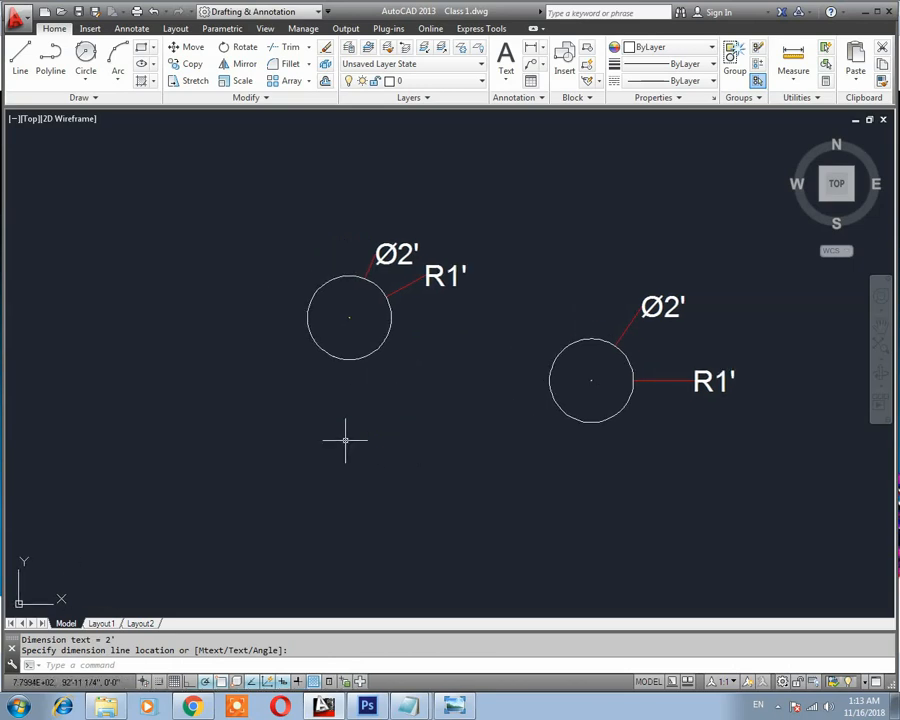
key("Escape")
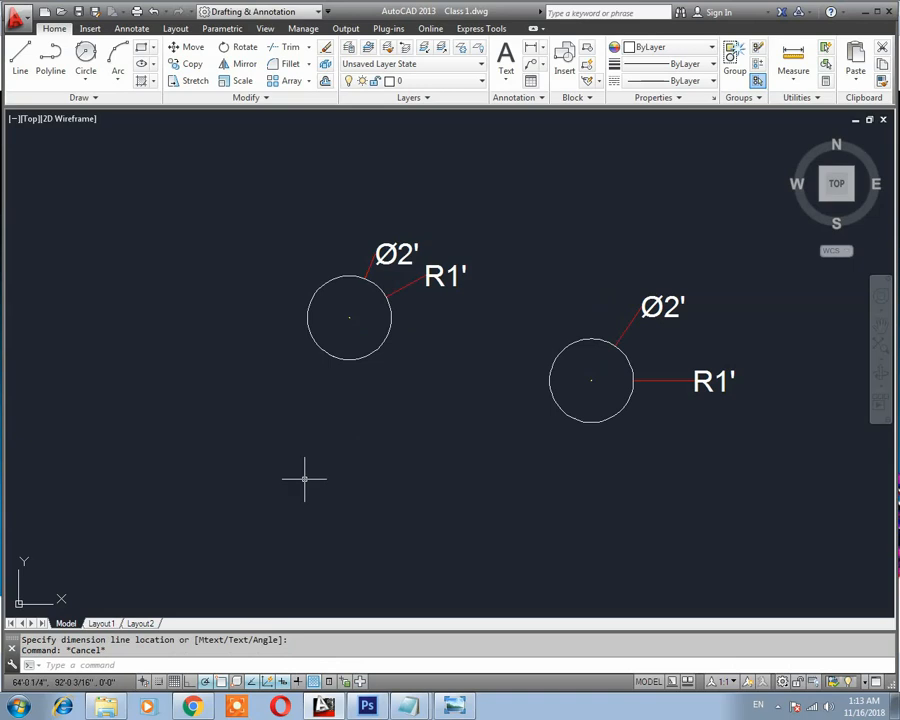
type("c")
key("Return")
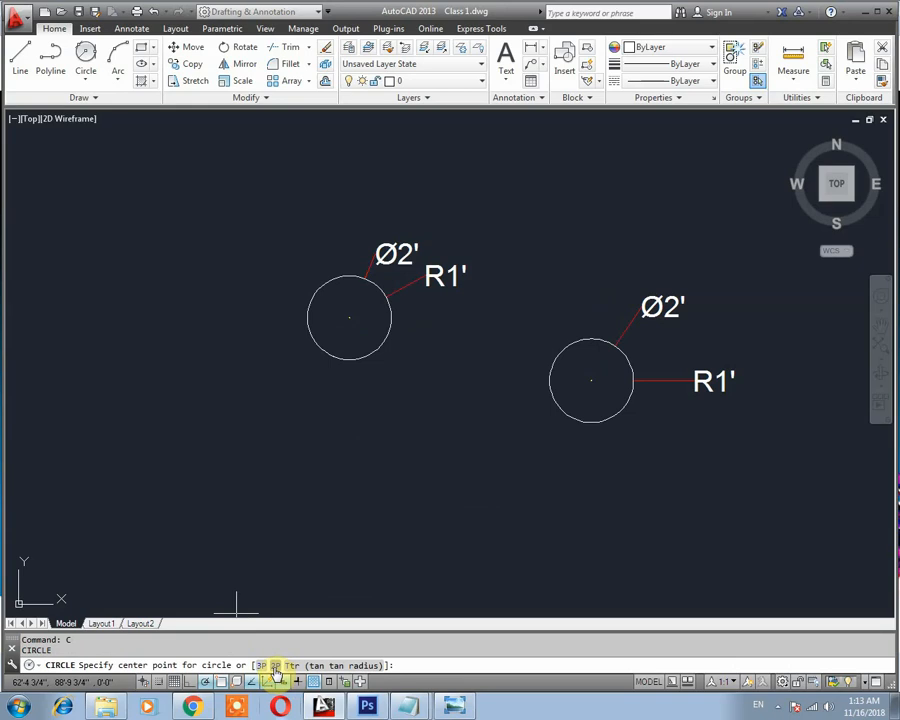
key("Escape")
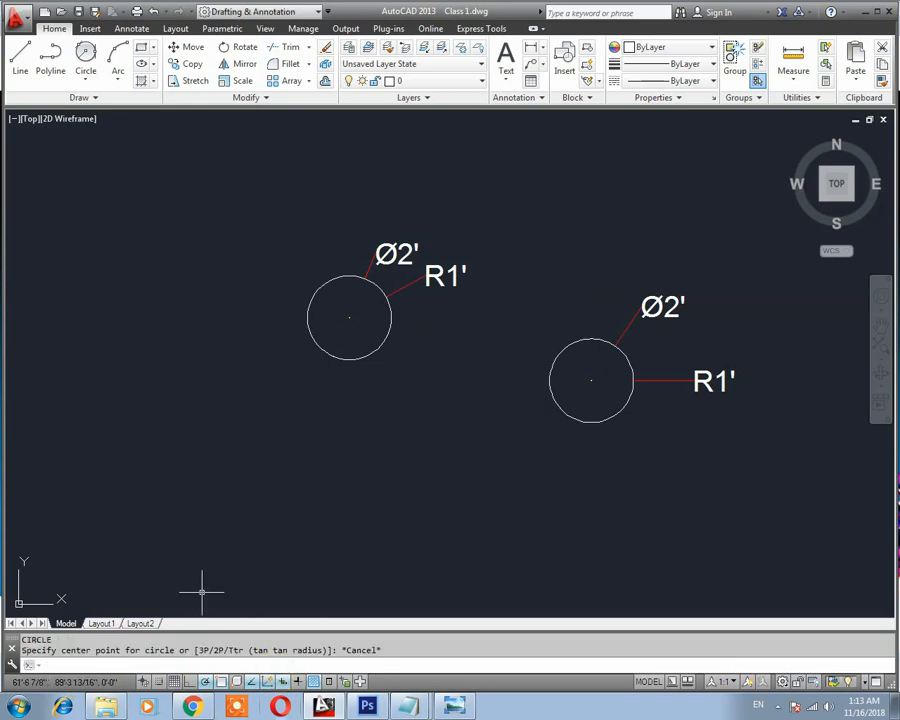
Draw a horizontal line 3' long below and to the left of the first circle.
left_click(136, 532)
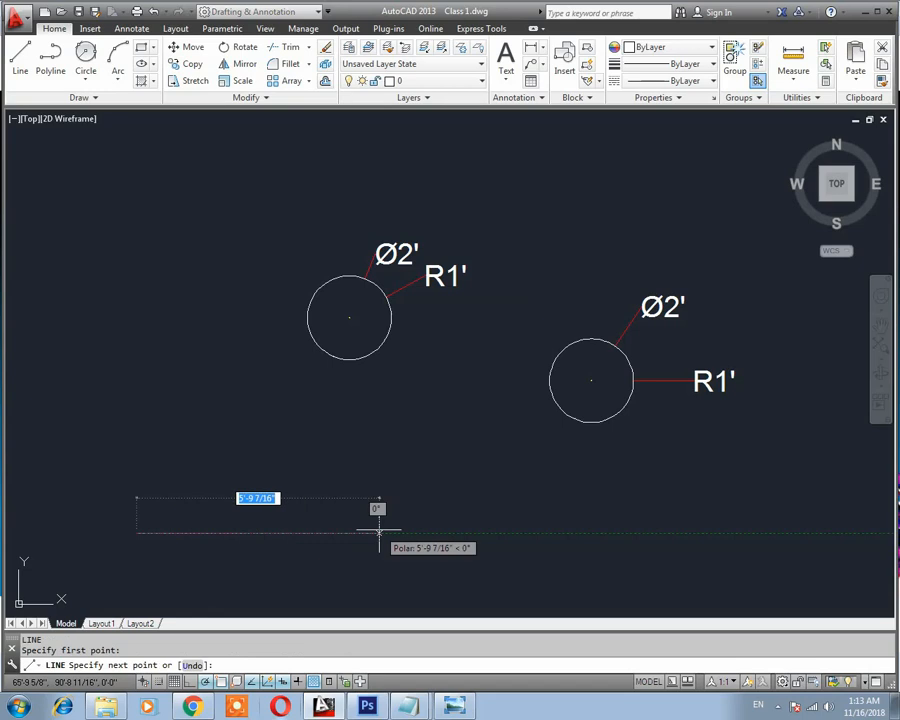
type("3")
key("Return")
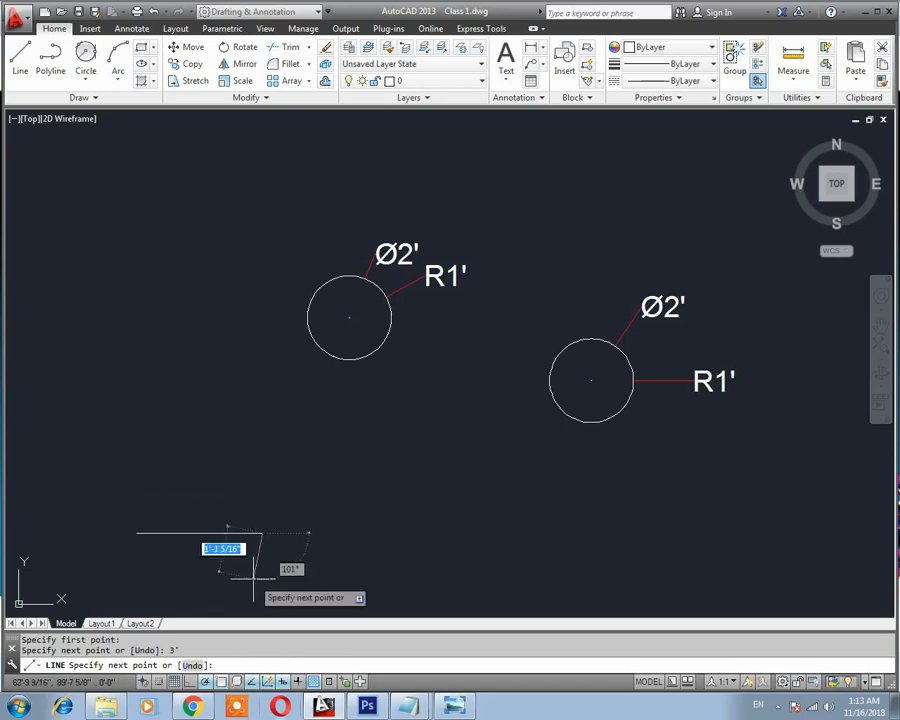
key("Escape")
middle_click_drag(265, 535, 328, 486)
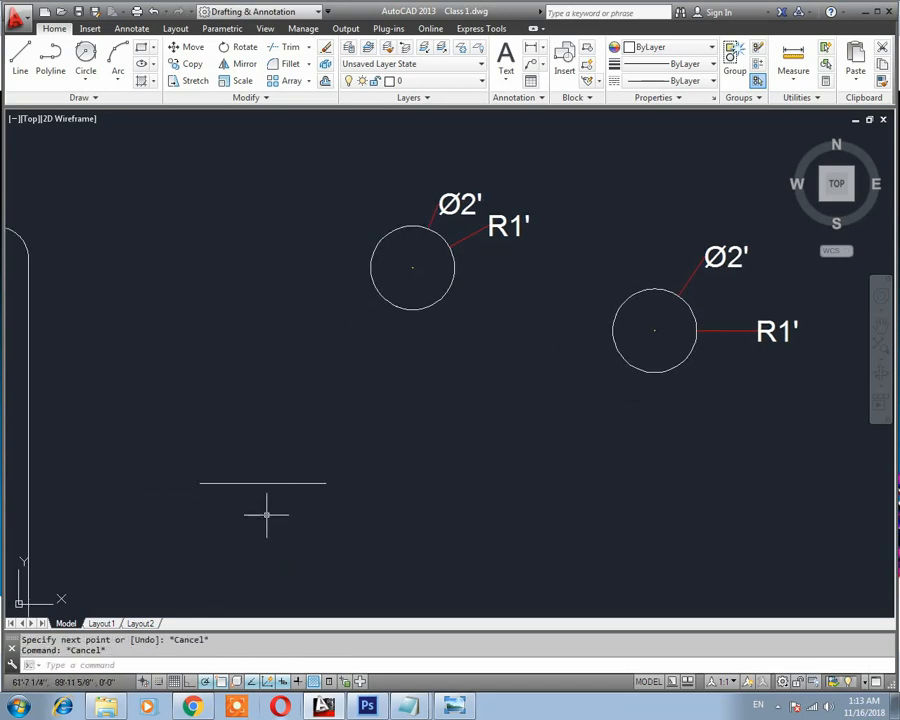
Draw a 2P circle using the two endpoints of the horizontal line as its diameter.
type("c")
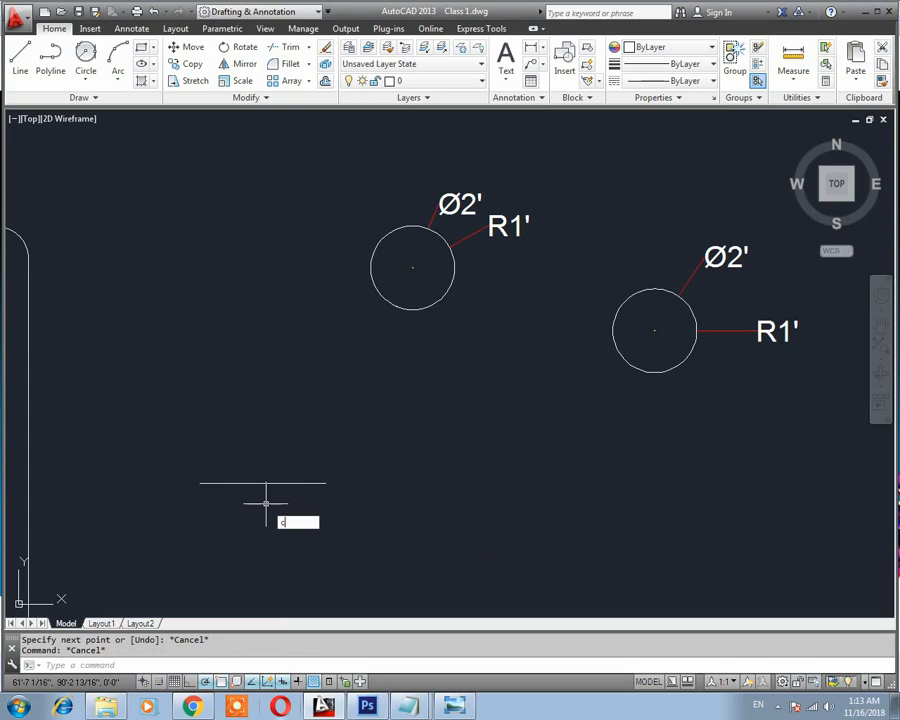
key("Return")
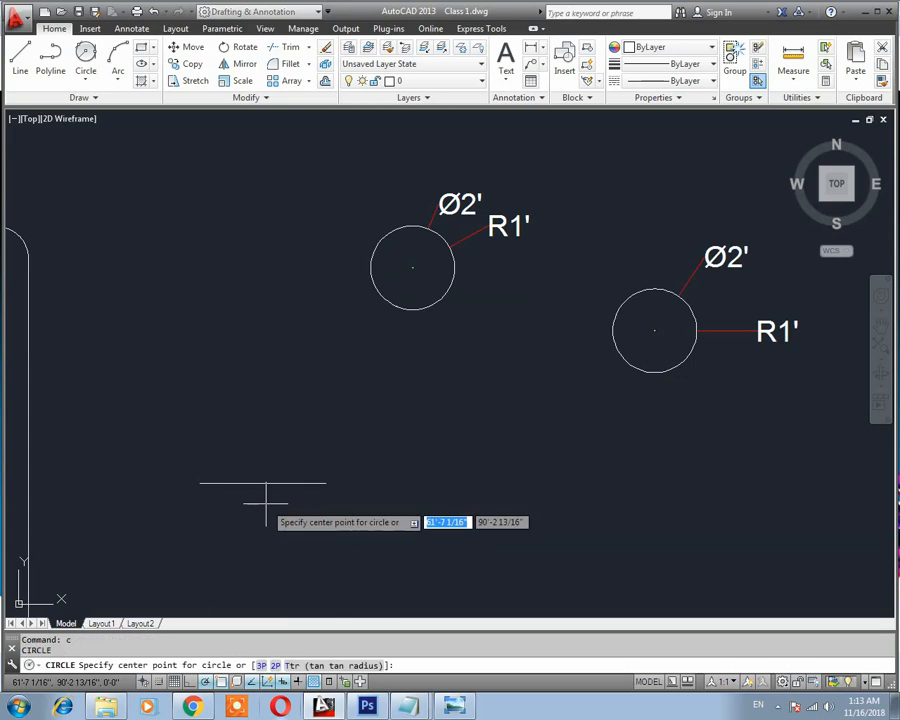
left_click(277, 666)
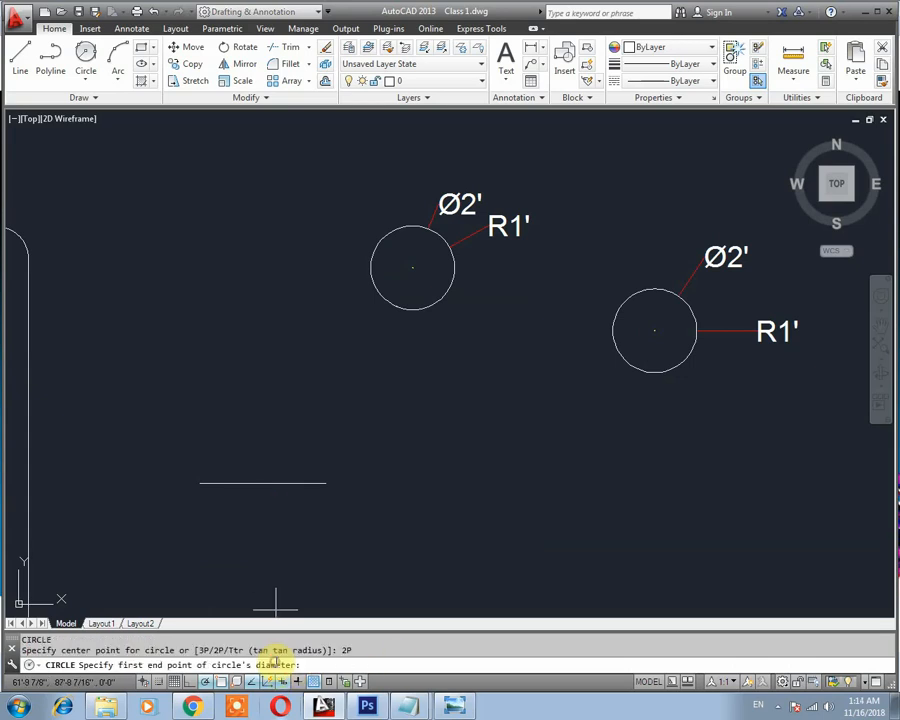
left_click(200, 484)
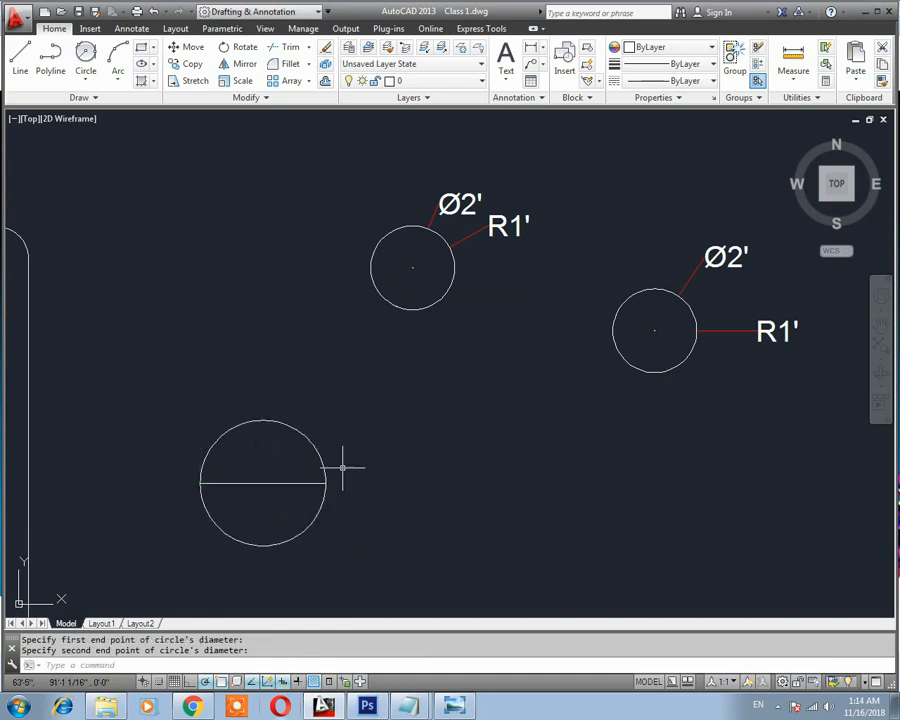
key("Escape")
Erase the horizontal diameter line inside the 2P circle.
middle_click_drag(272, 472, 285, 466)
left_click(285, 466)
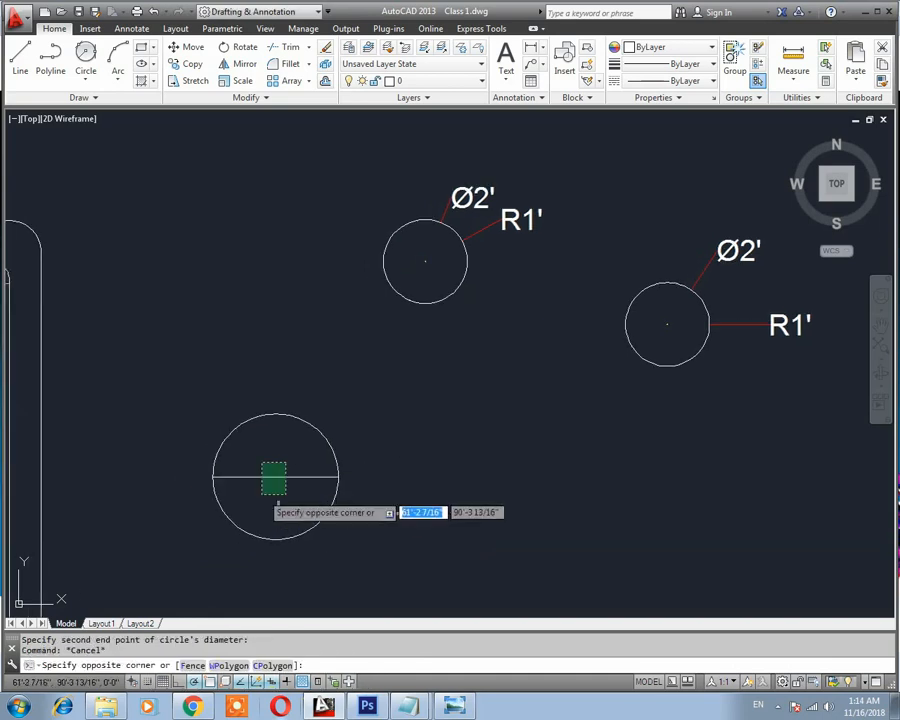
left_click(260, 492)
key("Delete")
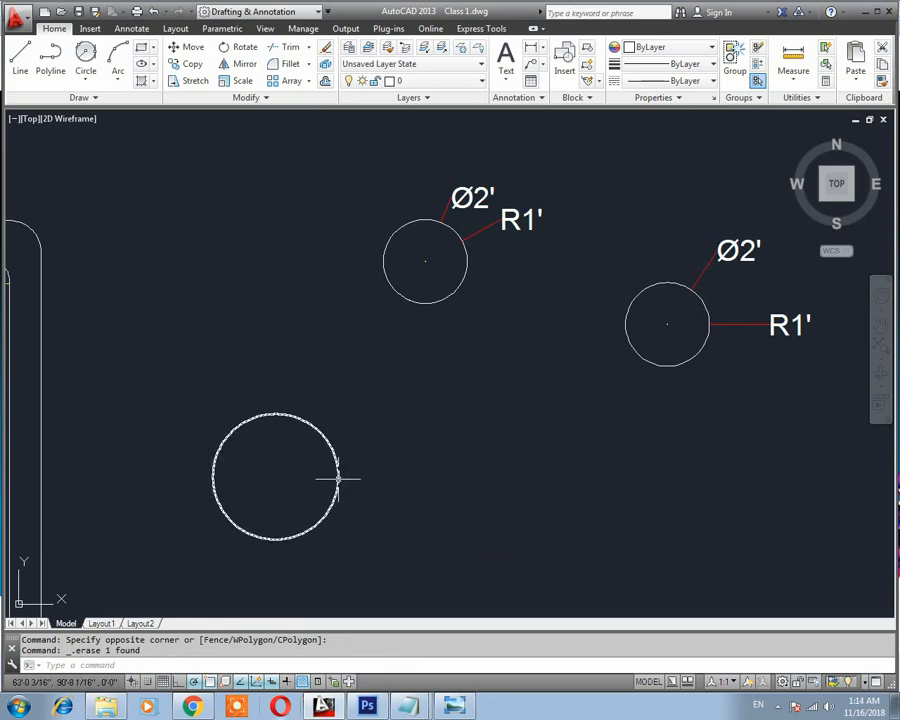
Add a diameter dimension to the 2P circle with DIMDIAMETER, placing its text to the right of the circle.
type("dimdia")
key("Return")
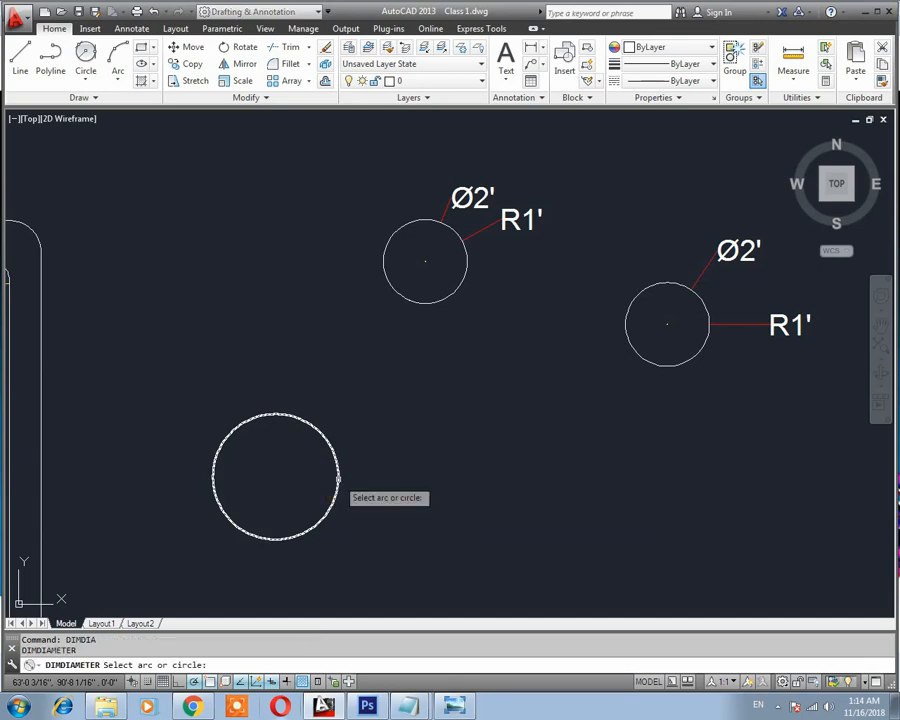
left_click(338, 480)
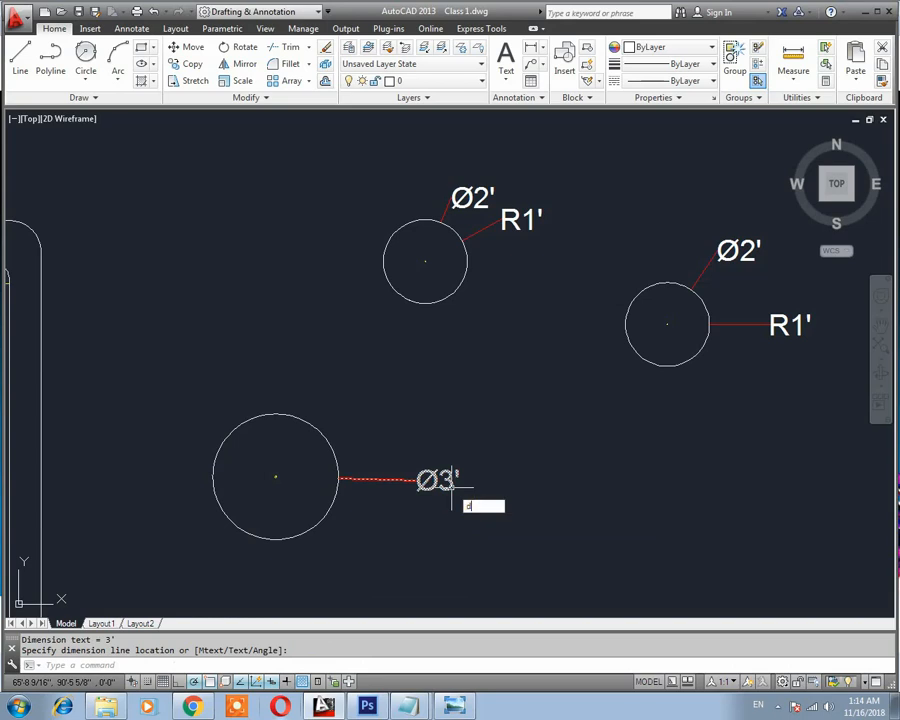
Add a radius dimension to the 2P circle with DIMRADIUS, placing its text above the diameter dimension.
type("dimrad")
key("Return")
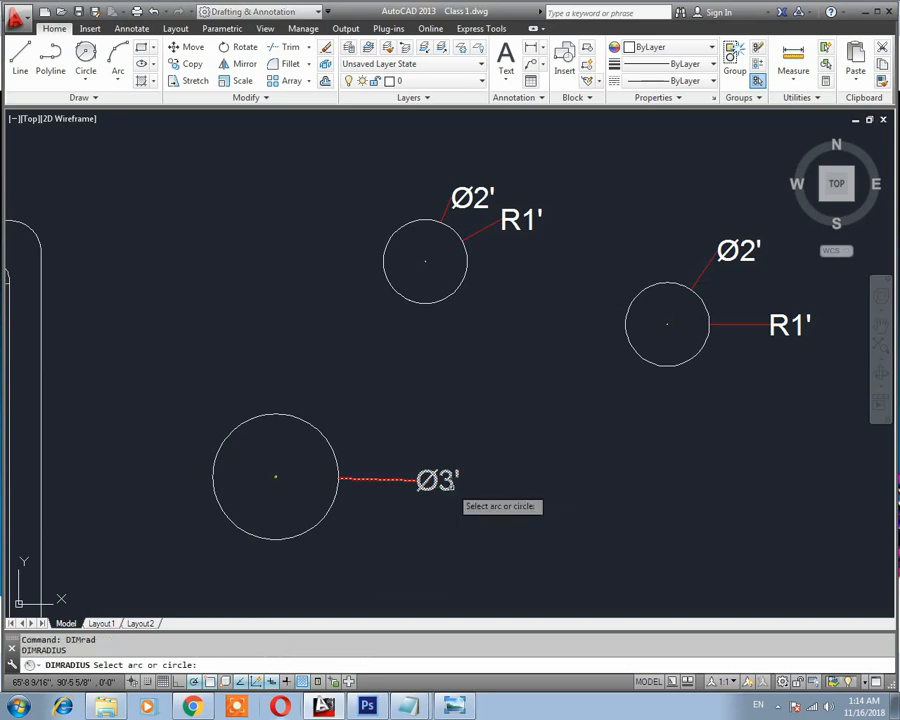
left_click(325, 437)
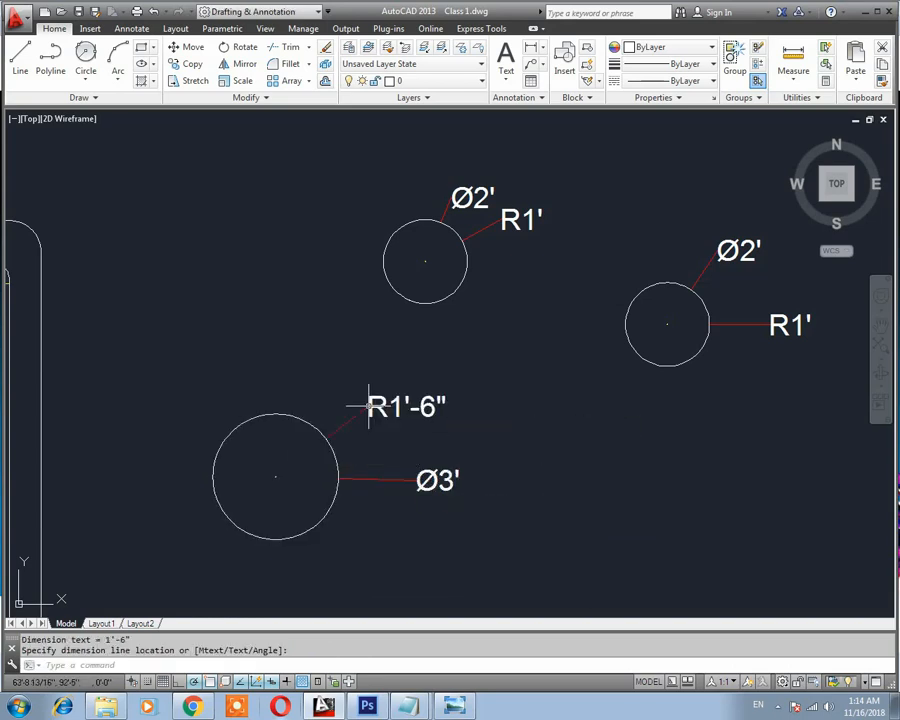
left_click(438, 424)
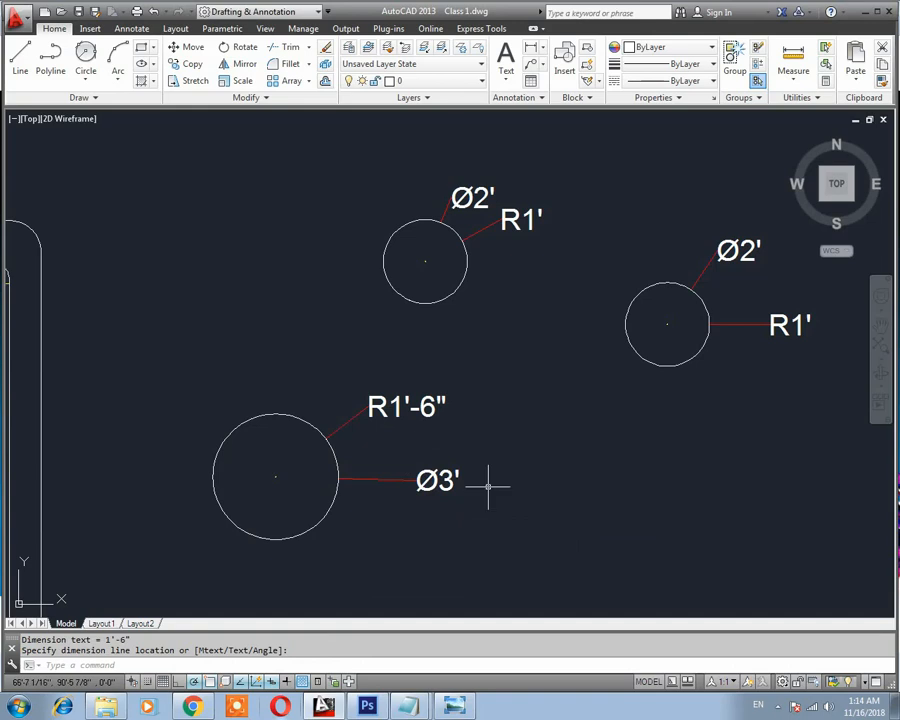
key("Escape")
Draw another 2P circle freehand in the empty area to the lower right of the dimensioned 3' circle.
middle_click_drag(389, 502, 331, 455)
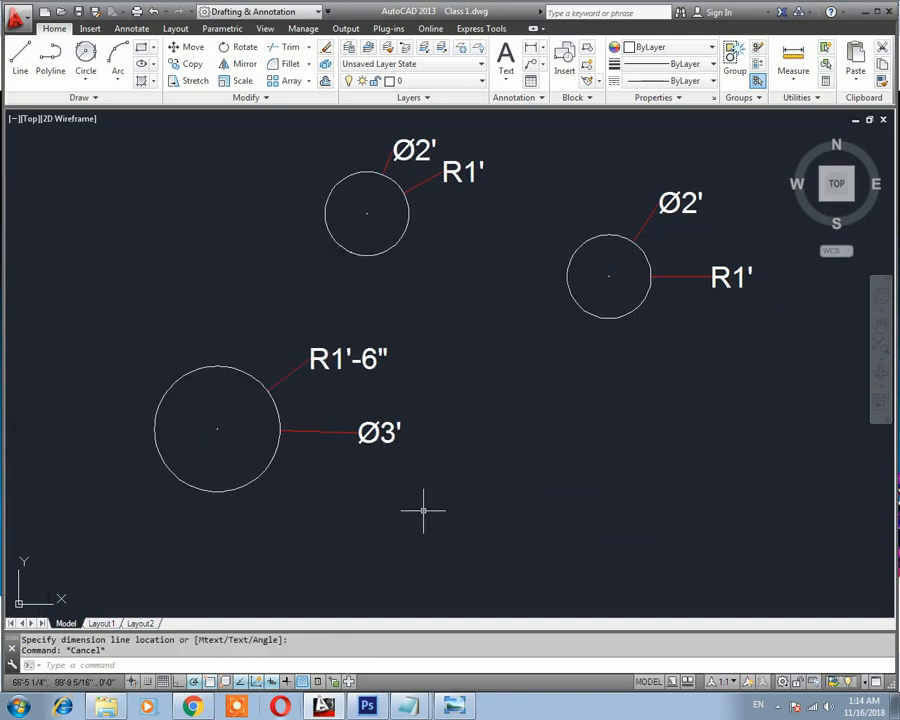
type("c")
key("Return")
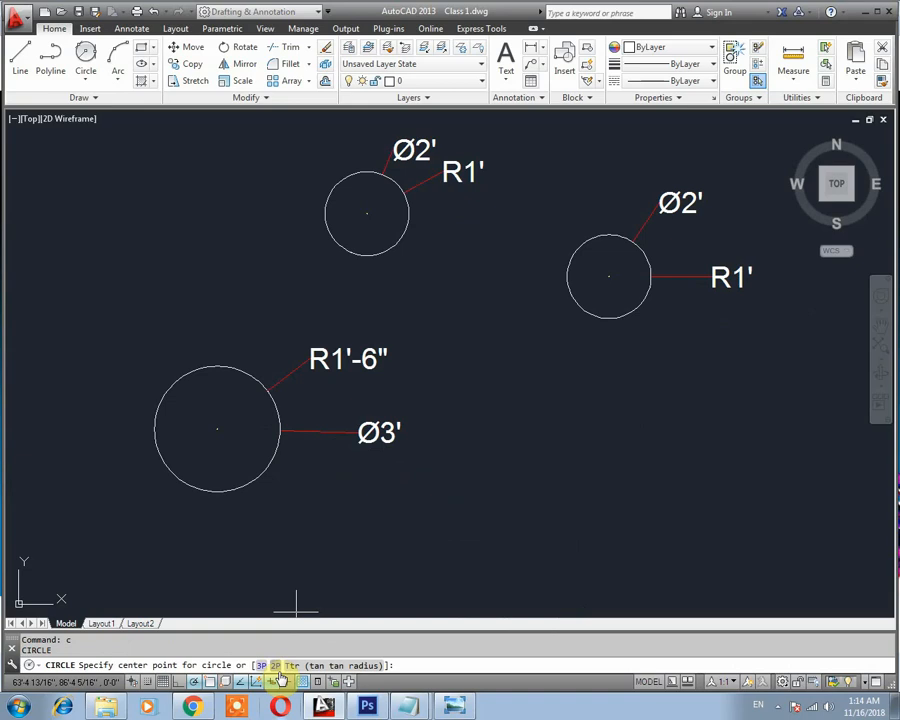
type("2p")
key("Return")
left_click(560, 428)
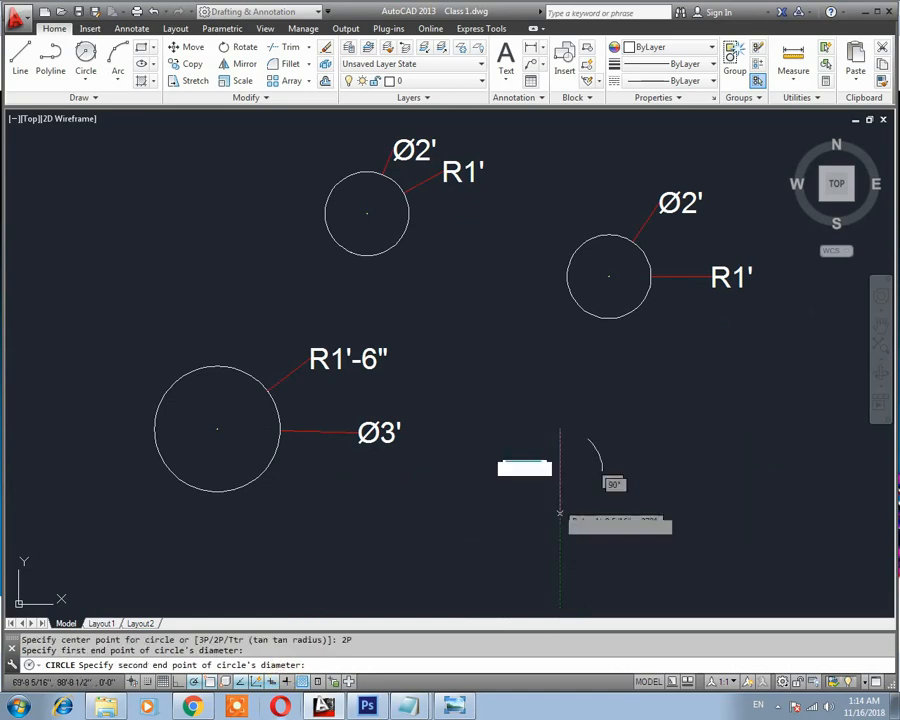
left_click(494, 548)
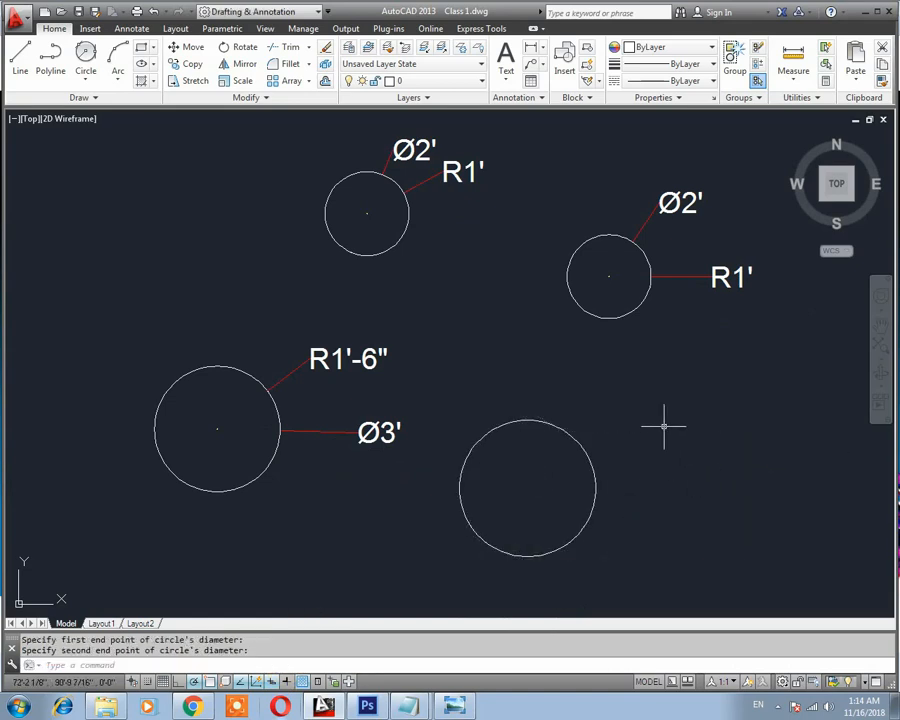
Erase the undimensioned 2P circle.
left_click(596, 486)
key("Delete")
key("Escape")
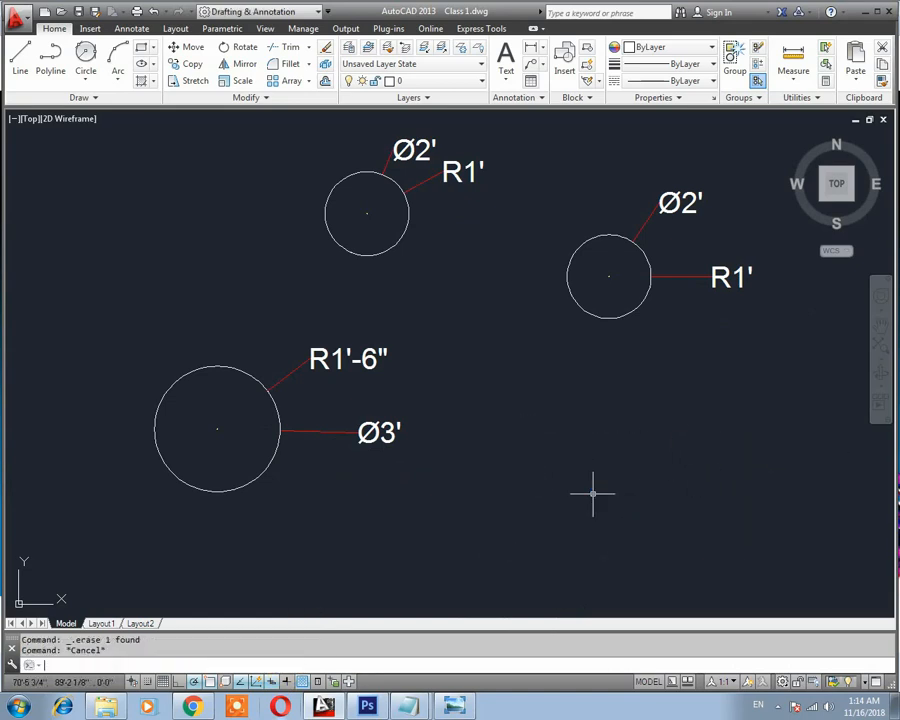
Draw a 3P circle with a radius of about 2'-6" through three freehand points to the lower right of the 3' circle.
type("c")
key("Return")
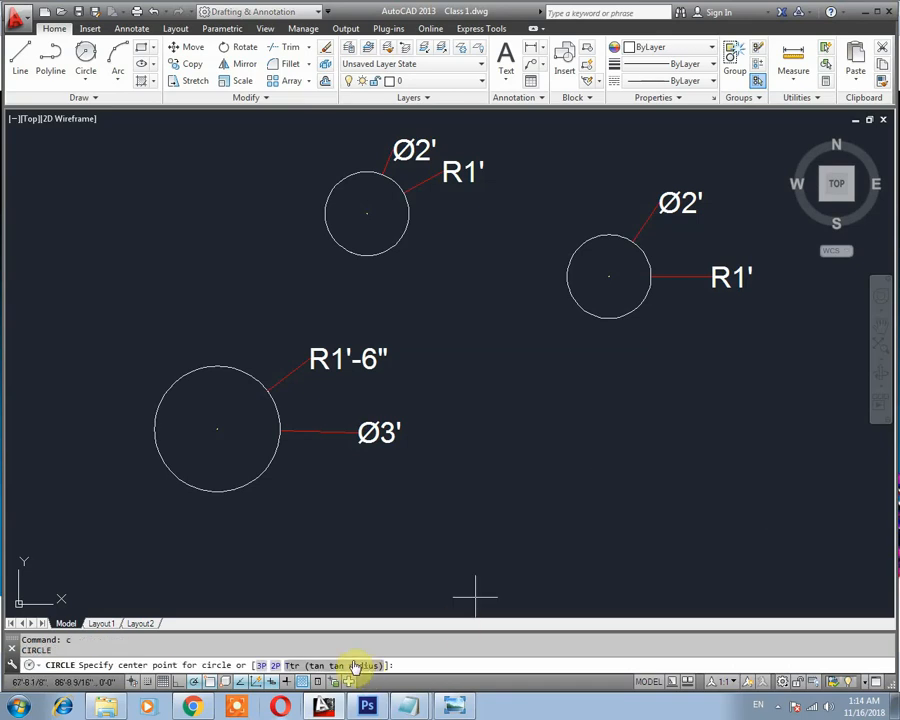
left_click(268, 665)
left_click(496, 466)
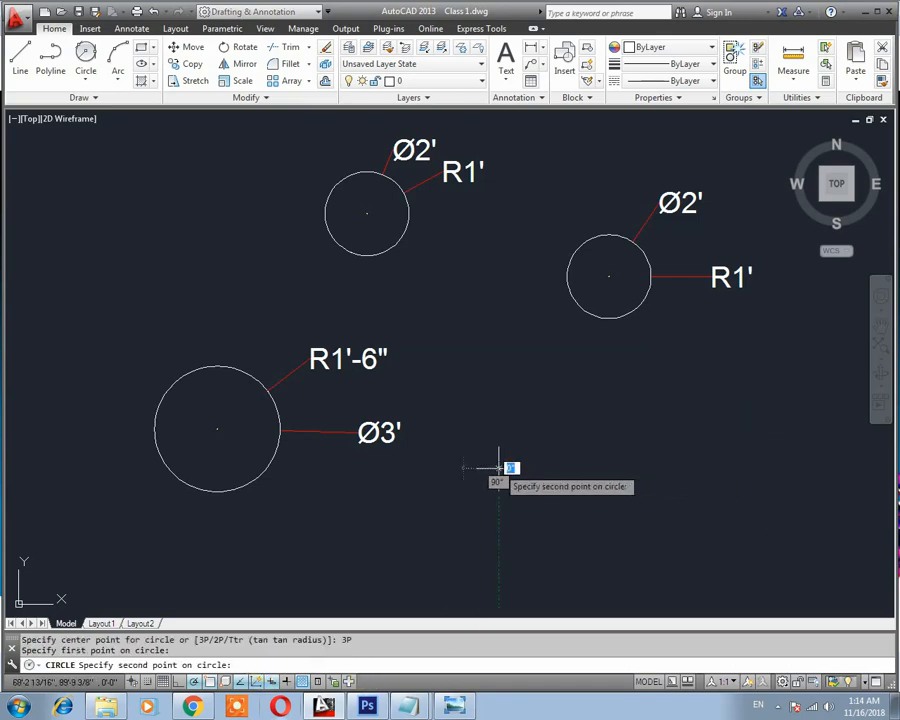
left_click(667, 467)
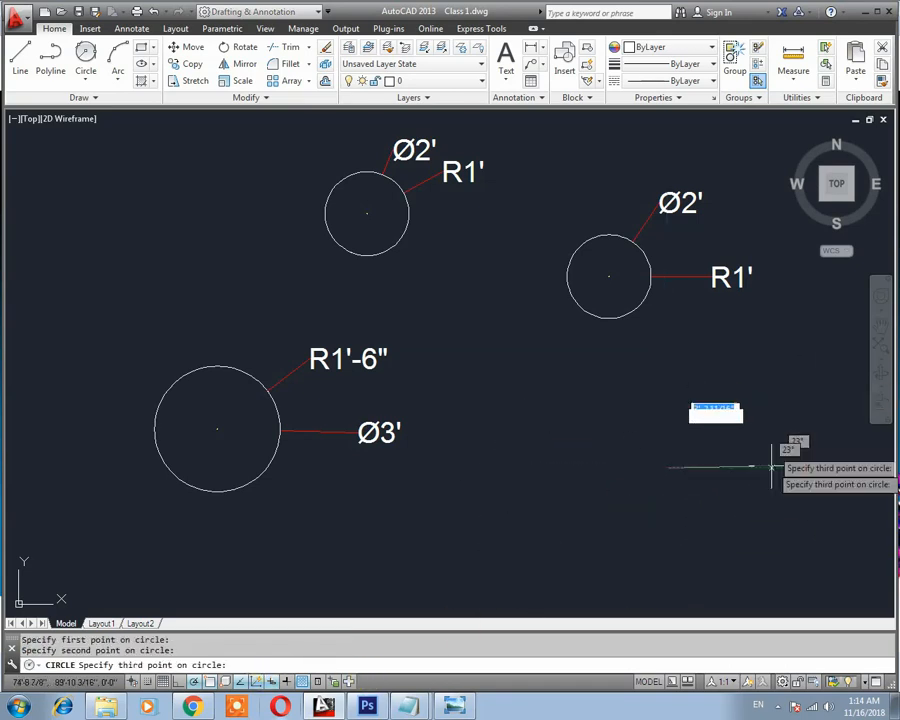
left_click(665, 483)
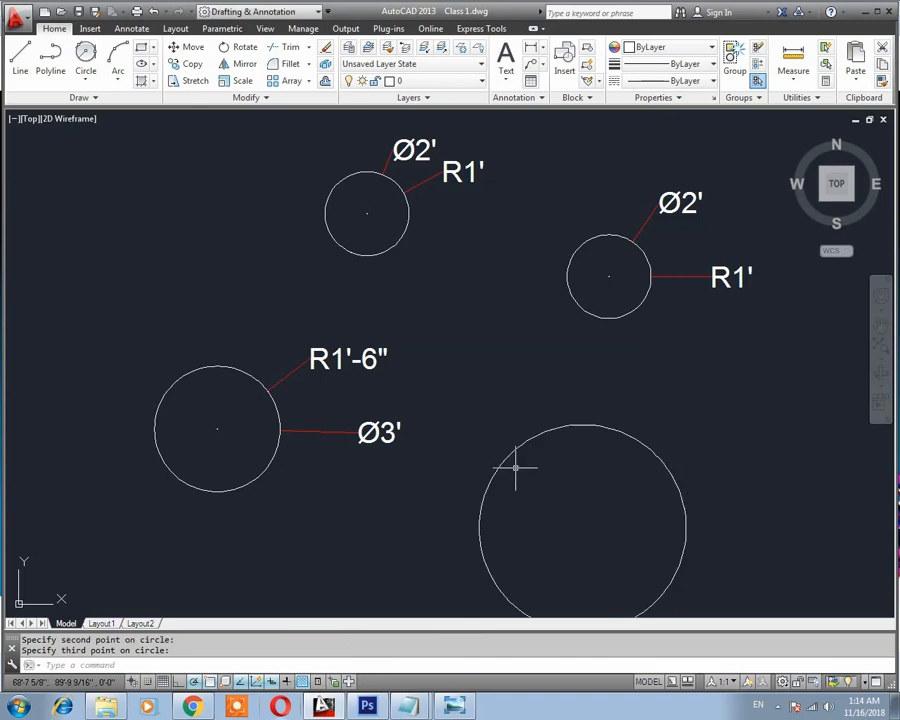
Erase the 3P circle.
scroll(534, 448, "down", 4)
left_click(632, 423)
left_click(518, 494)
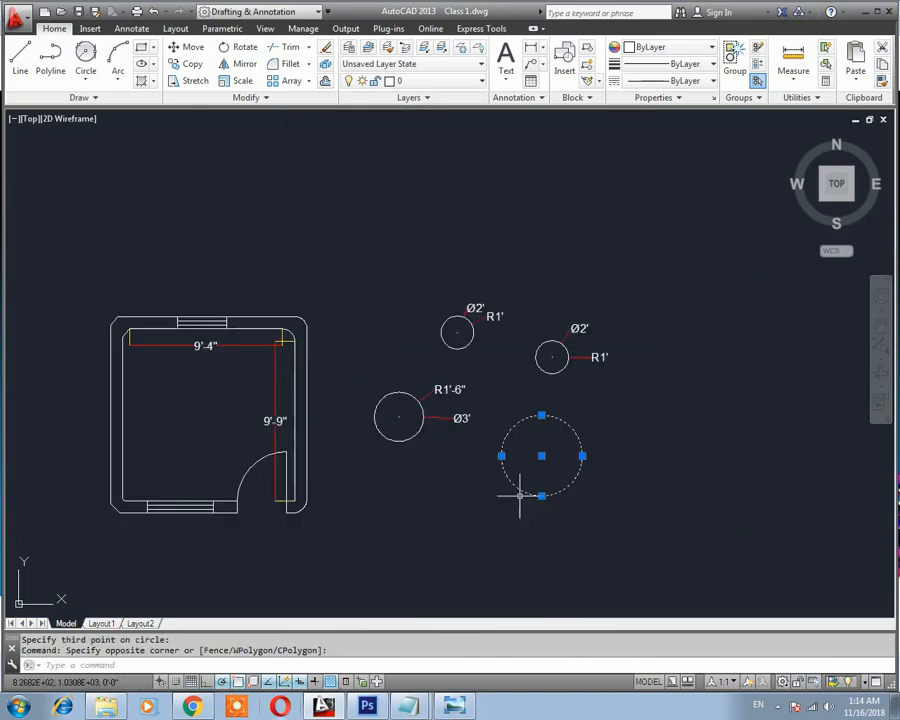
key("Delete")
Erase the 3' diameter circle together with its radius and diameter dimensions.
middle_click_drag(490, 471, 558, 462)
scroll(556, 416, "up", 2)
left_click(560, 346)
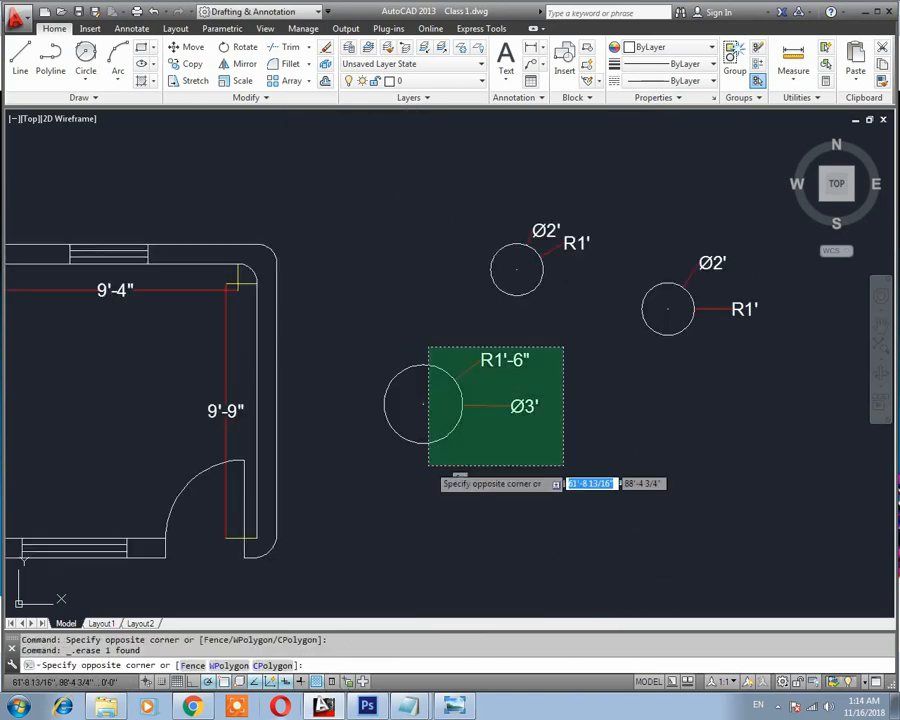
left_click(426, 474)
key("Delete")
middle_click_drag(484, 487, 443, 502)
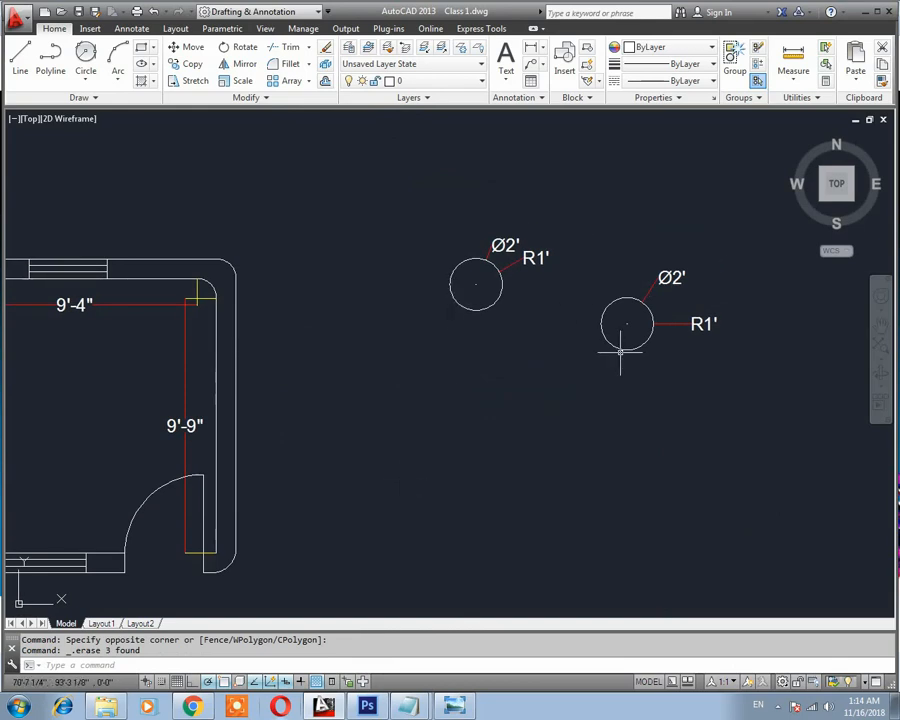
type("c")
key("Return")
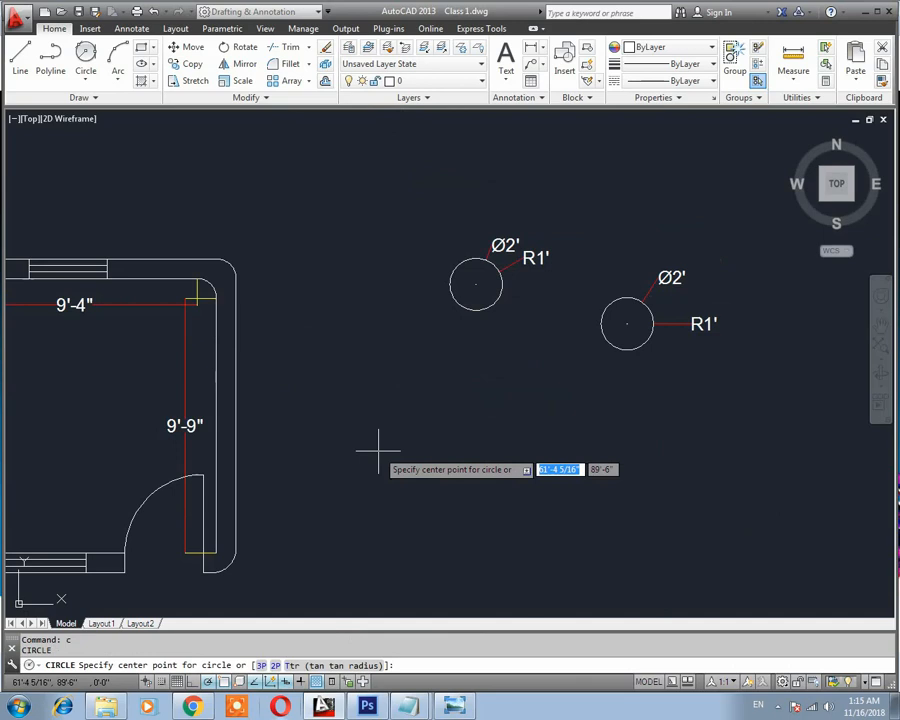
type("r")
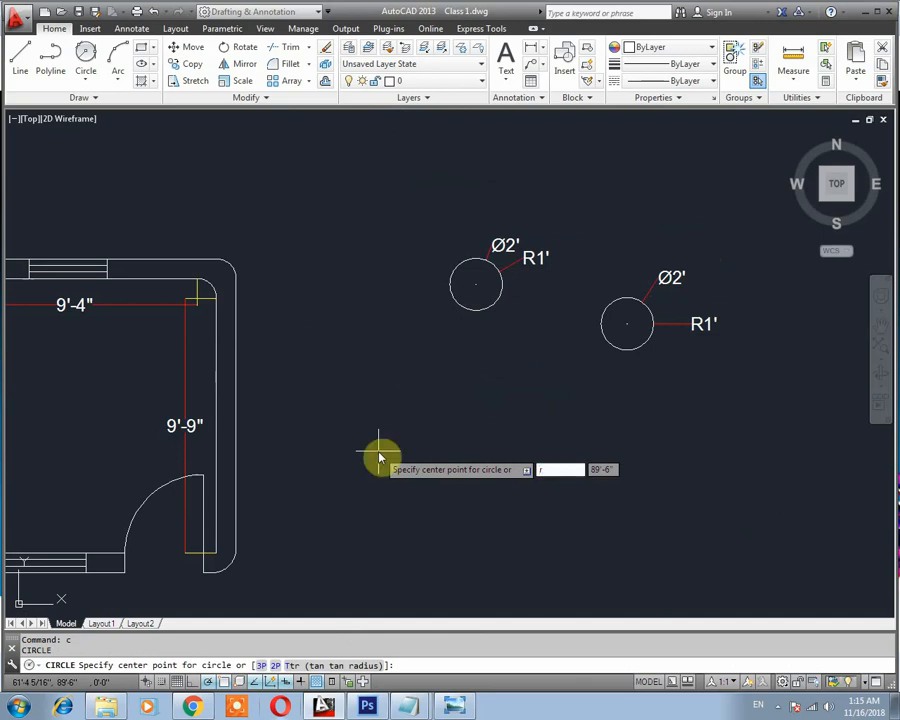
key("Escape")
key("Escape")
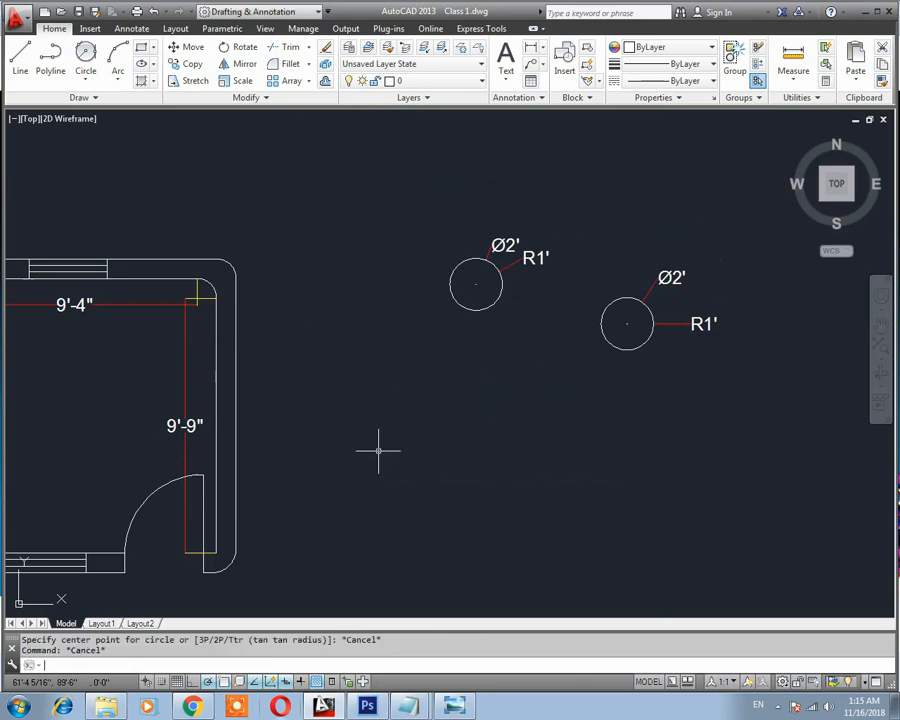
Draw a circle with a radius of 9" in the empty area below and to the left of the first circle.
type("c")
key("Return")
left_click(374, 450)
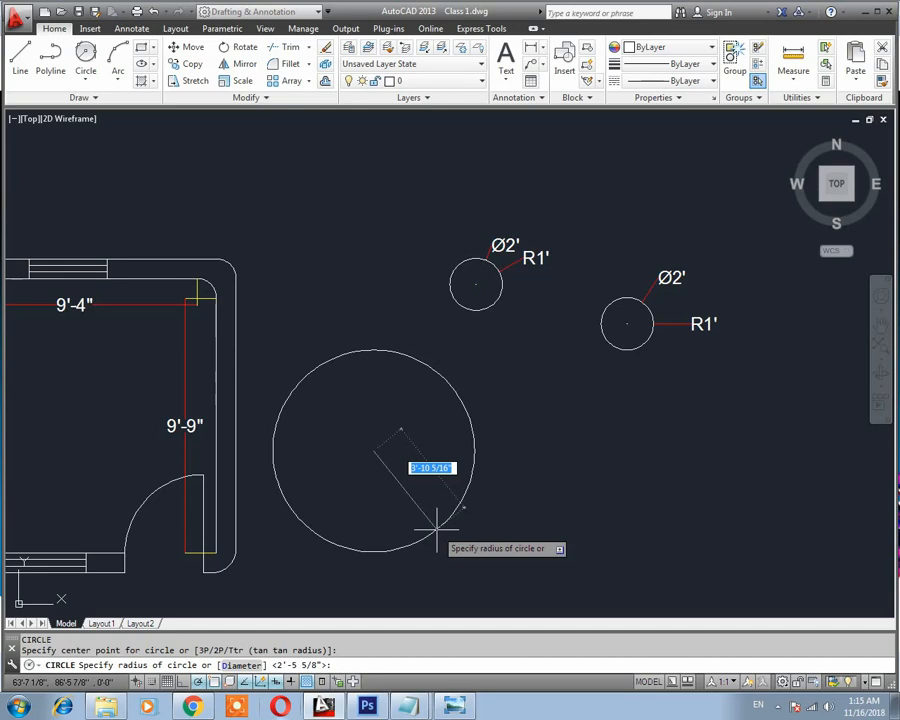
type("9")
key("Return")
key("Escape")
Add a radius dimension to the 9" circle with DIMRADIUS, placing its text to the lower right of the circle.
scroll(414, 456, "up", 5)
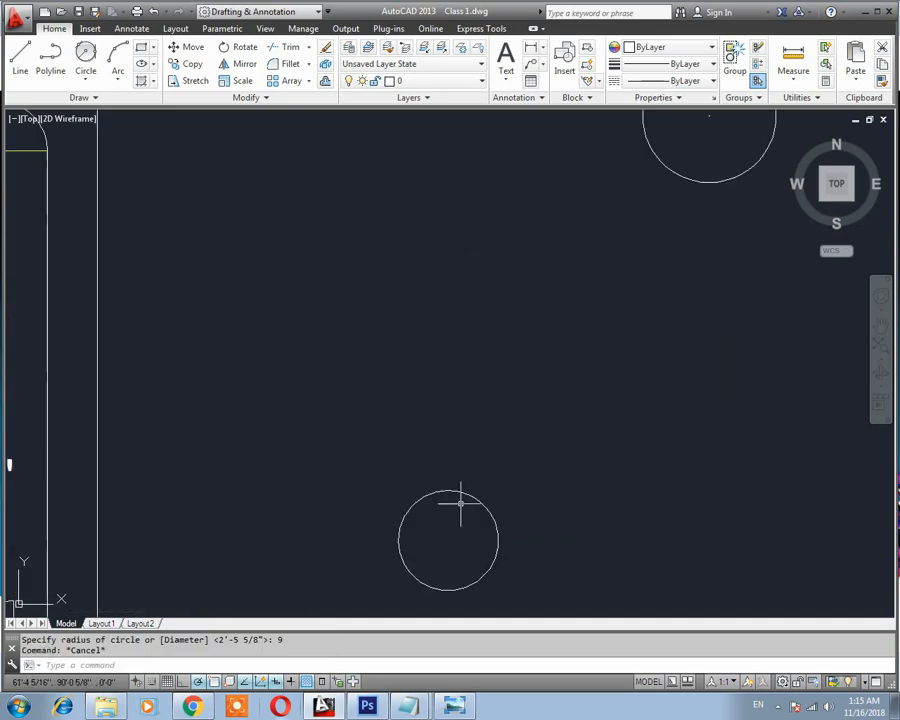
middle_click_drag(509, 512, 450, 377)
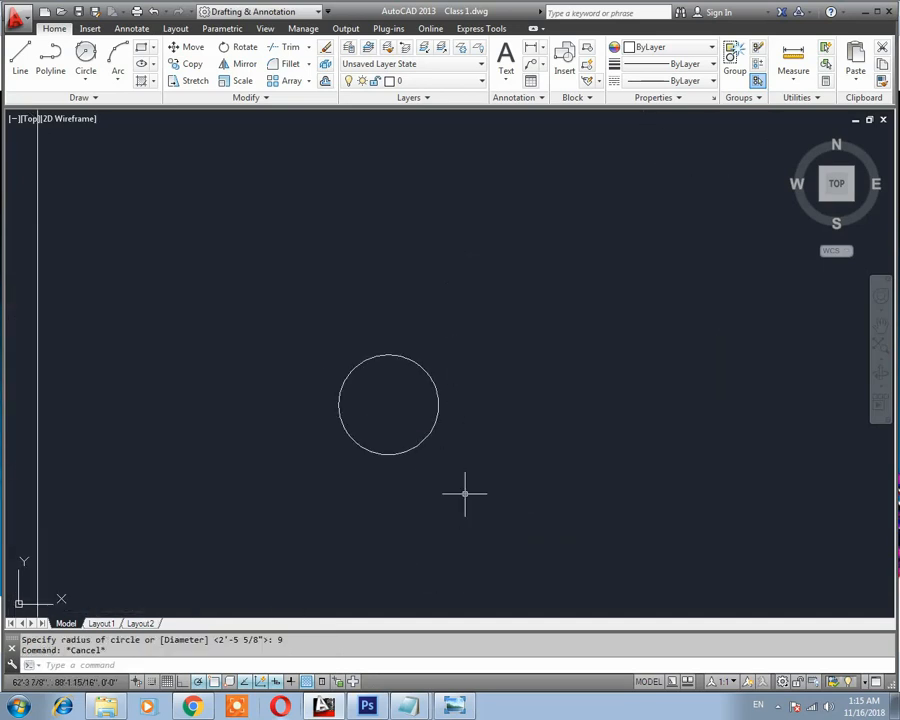
type("dimrad")
key("Return")
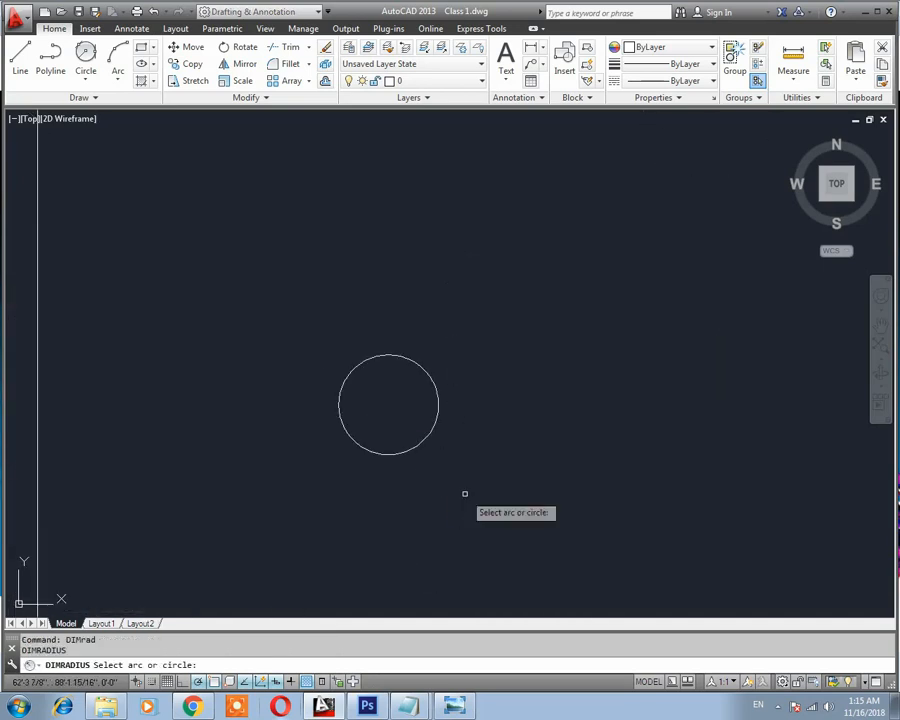
left_click(424, 438)
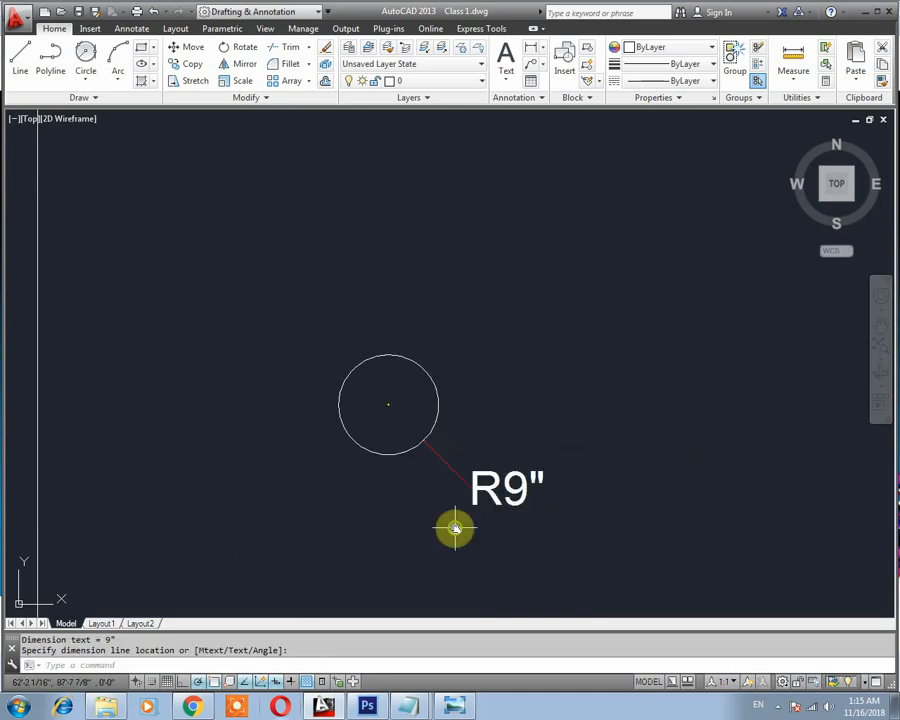
middle_click_drag(454, 524, 472, 487)
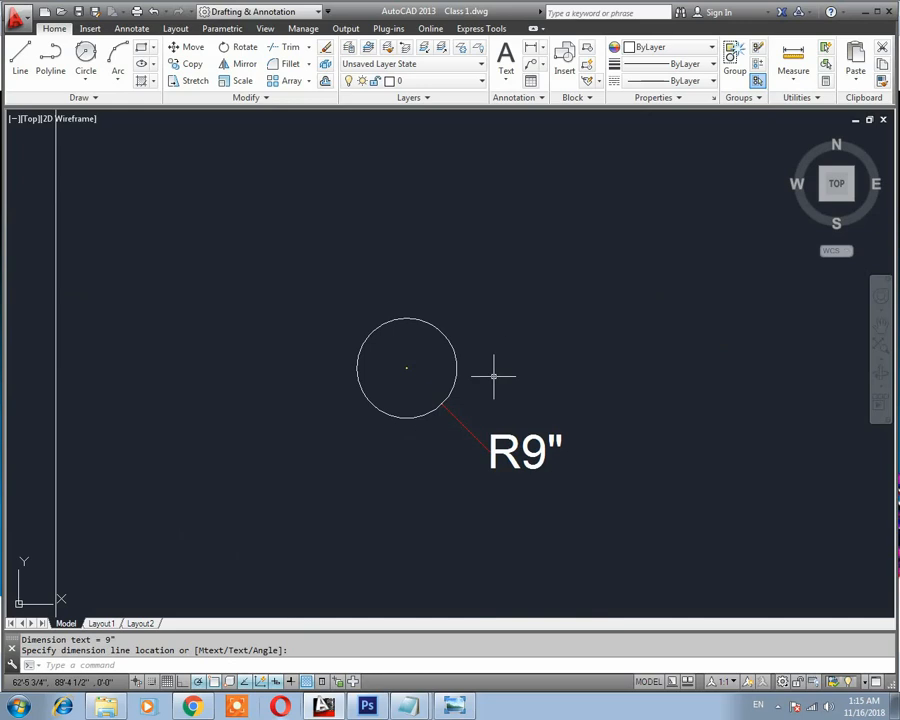
Add a diameter dimension to the 9" radius circle with DIMDIAMETER, placing its text to the upper right of the circle.
type("dimdia")
key("Return")
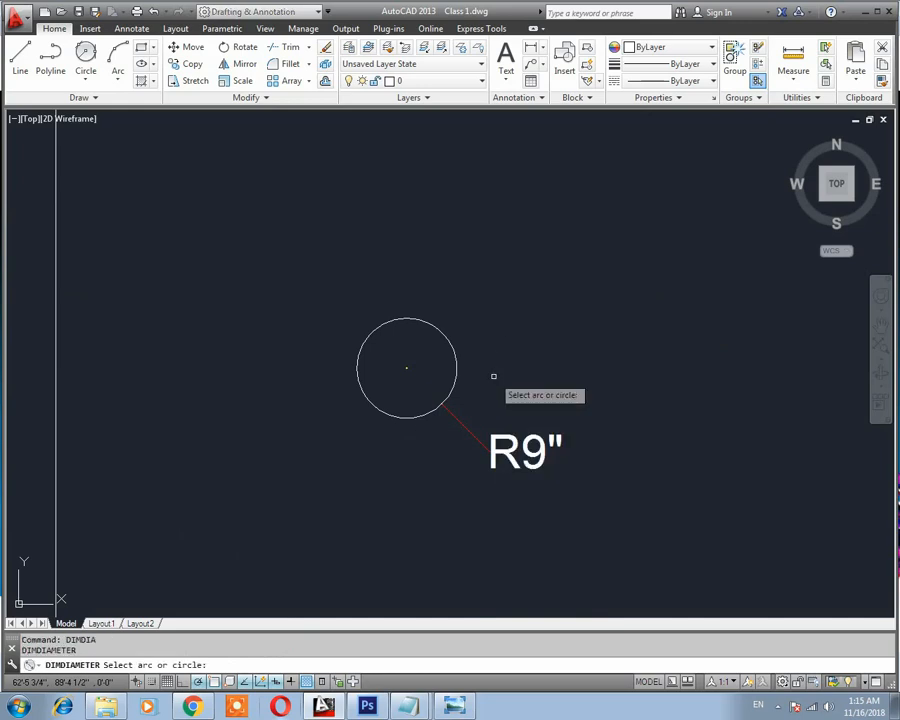
left_click(443, 335)
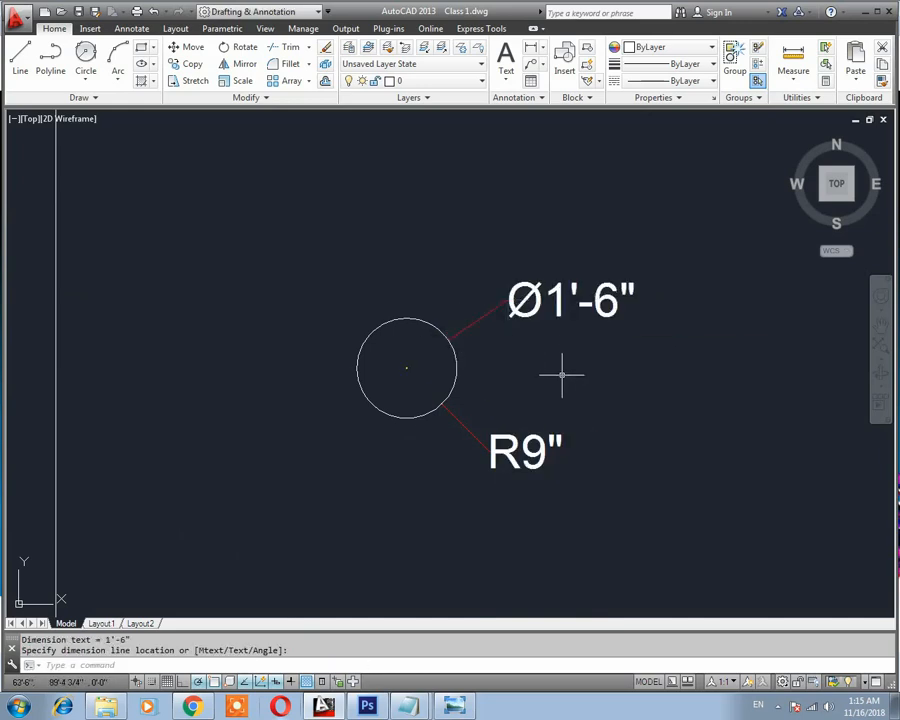
Try erasing the door arc and door leaf line at the room's lower opening, and undo the erasure.
scroll(519, 440, "down", 1)
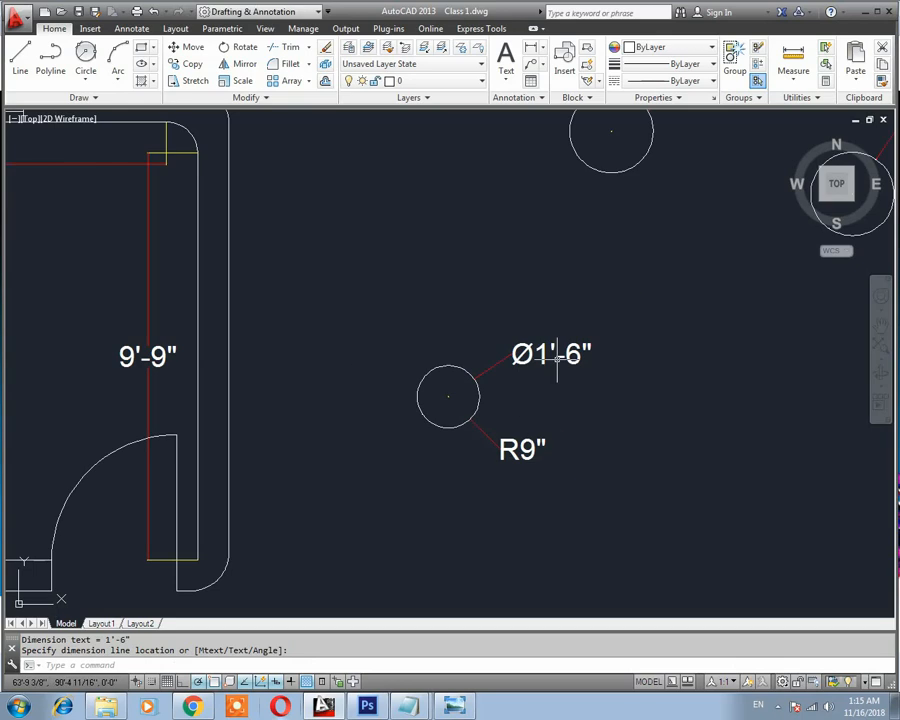
middle_click_drag(466, 434, 491, 385)
scroll(427, 419, "down", 1)
middle_click_drag(360, 422, 516, 364)
scroll(427, 398, "up", 2)
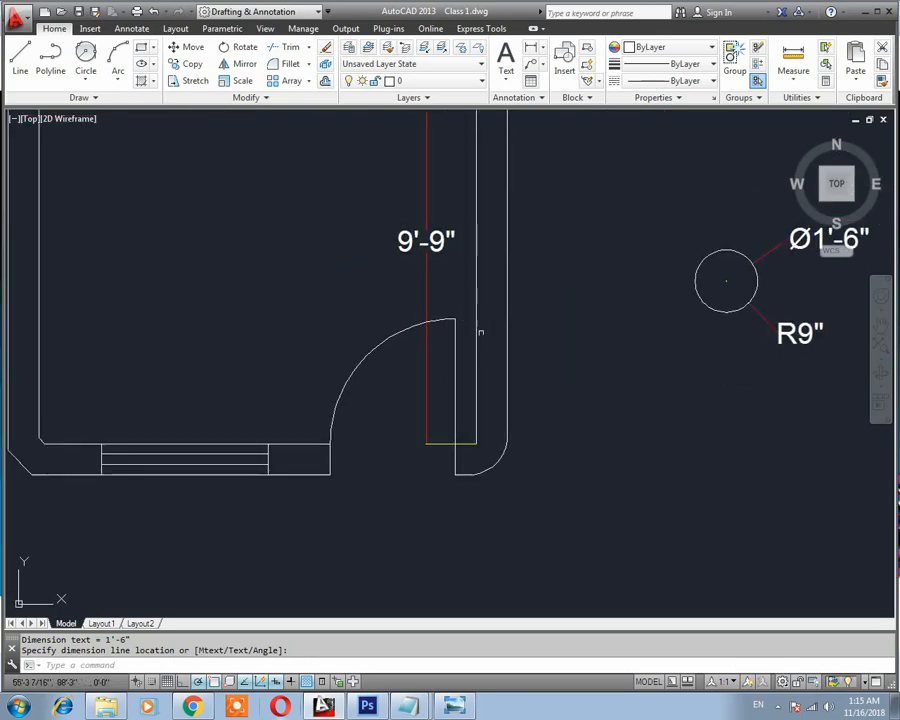
left_click(469, 316)
left_click(438, 337)
key("Delete")
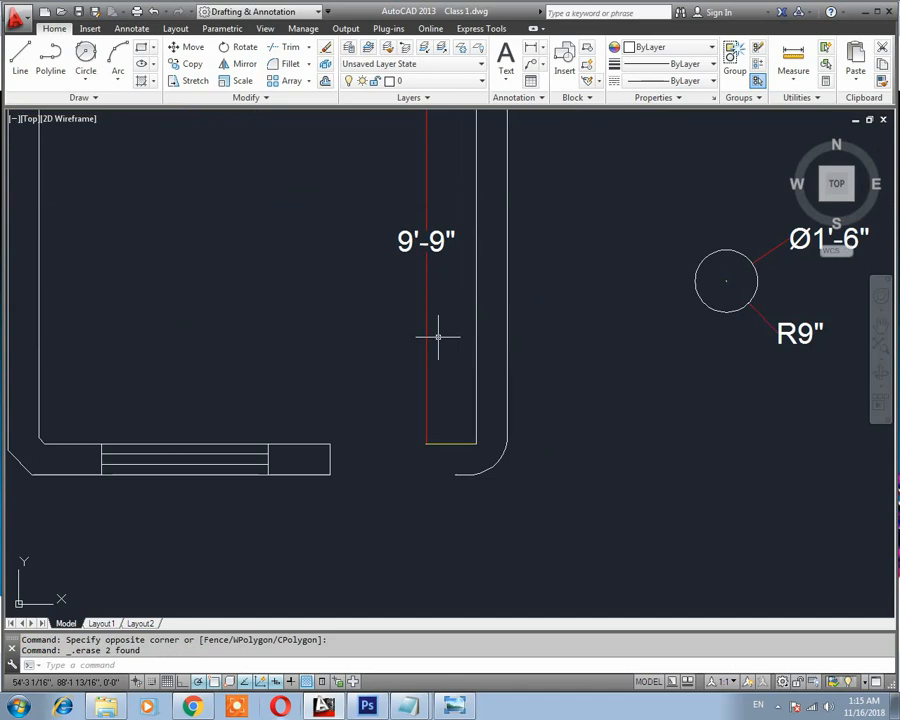
key("ctrl+z")
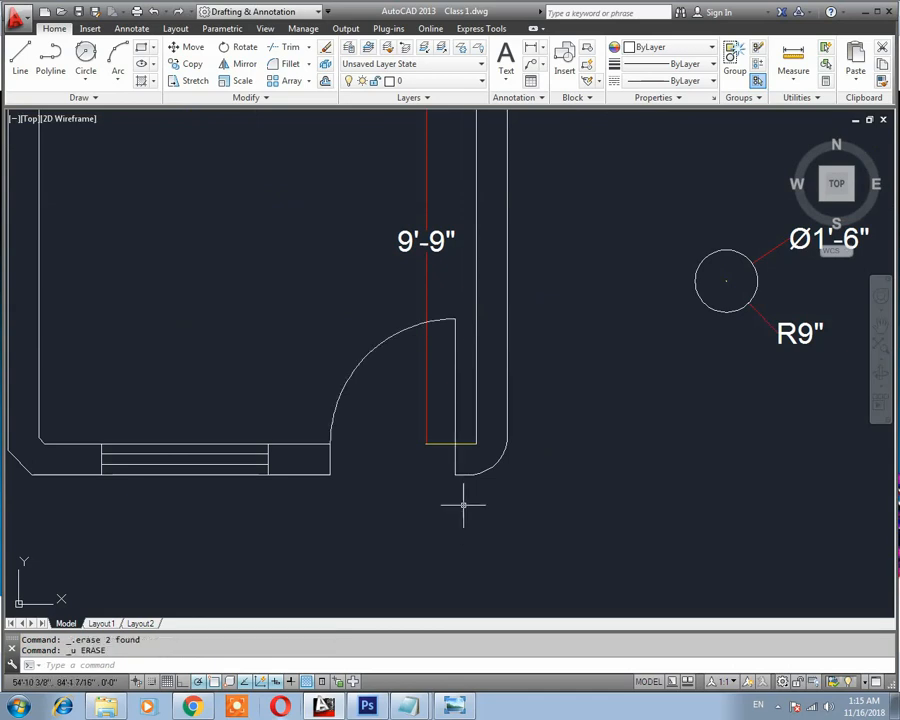
Trim the door leaf line back to the wall thickness and erase the door swing arc.
type("tr")
key("Return")
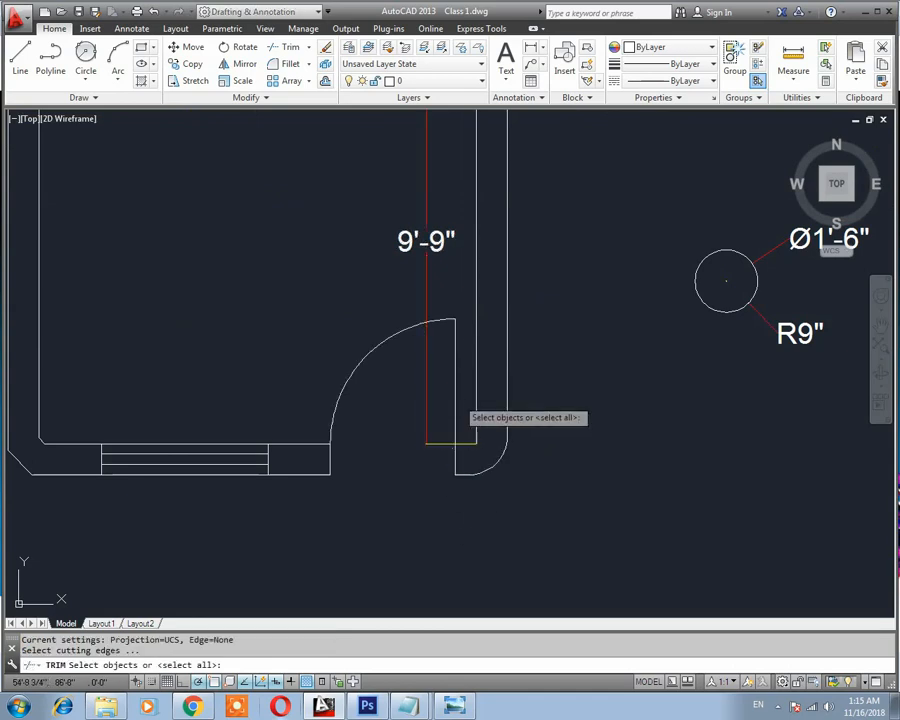
key("Return")
key("Escape")
left_click(374, 344)
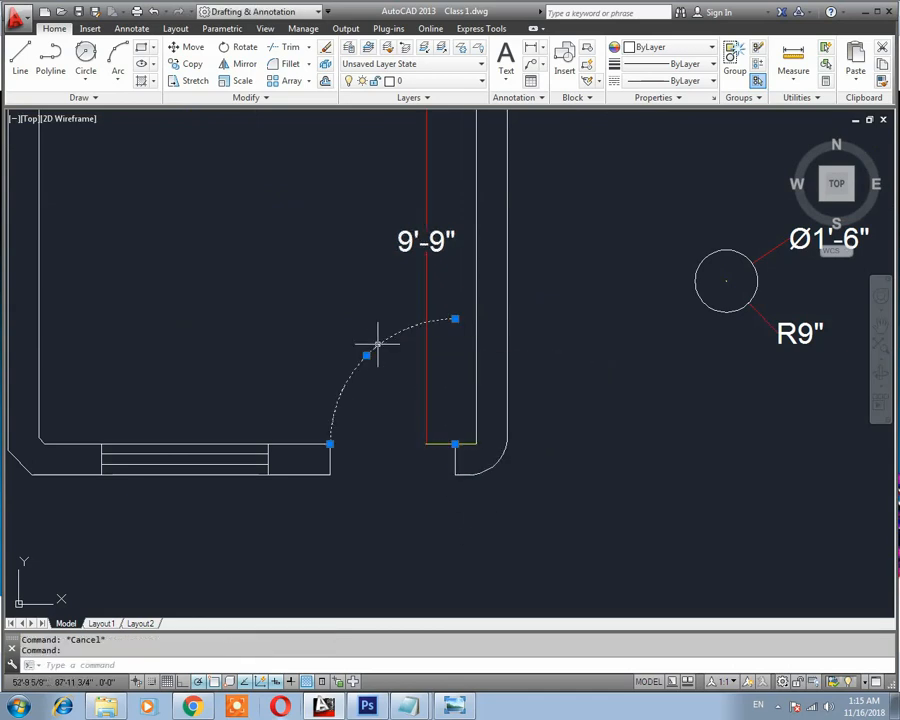
key("Delete")
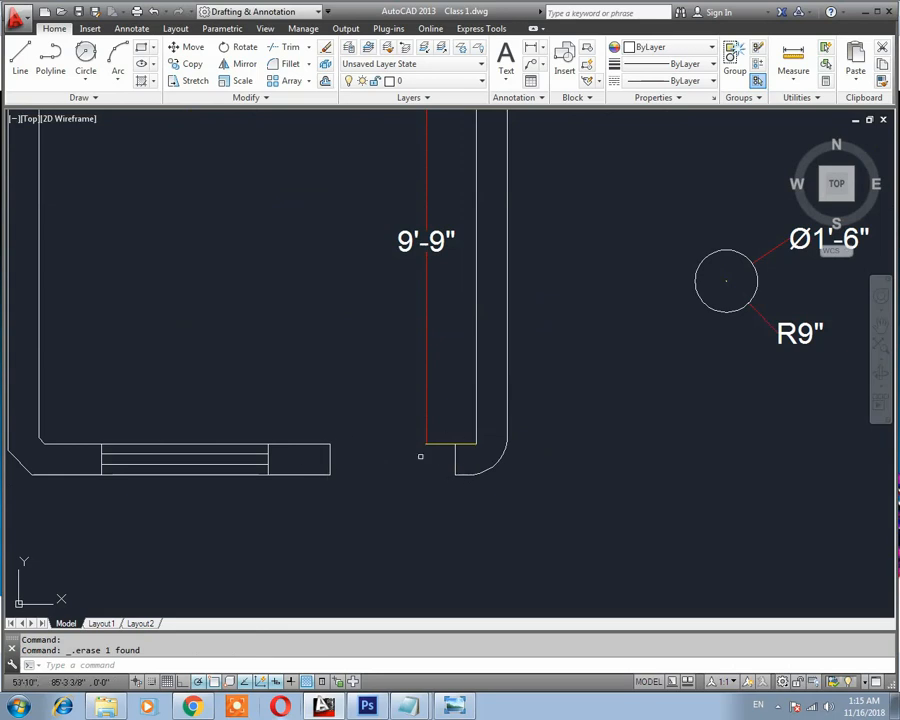
Erase the vertical 9'-9" dimension inside the room's right wall.
left_click(443, 354)
left_click(416, 424)
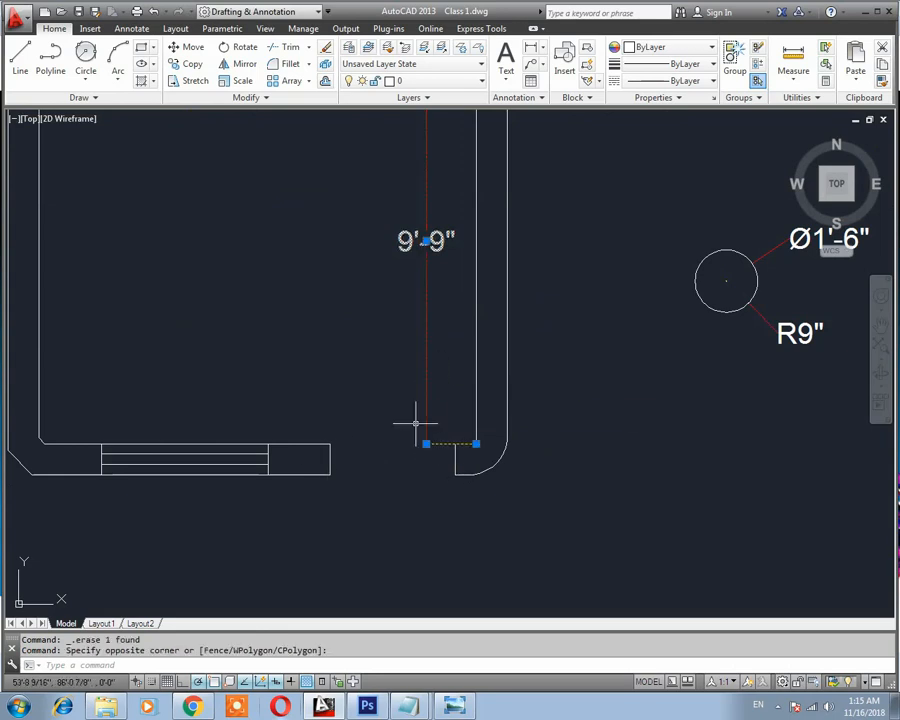
key("Delete")
key("Escape")
mouse_move(427, 474)
middle_mouse_down()
mouse_move(455, 456)
mouse_move(394, 481)
middle_mouse_up()
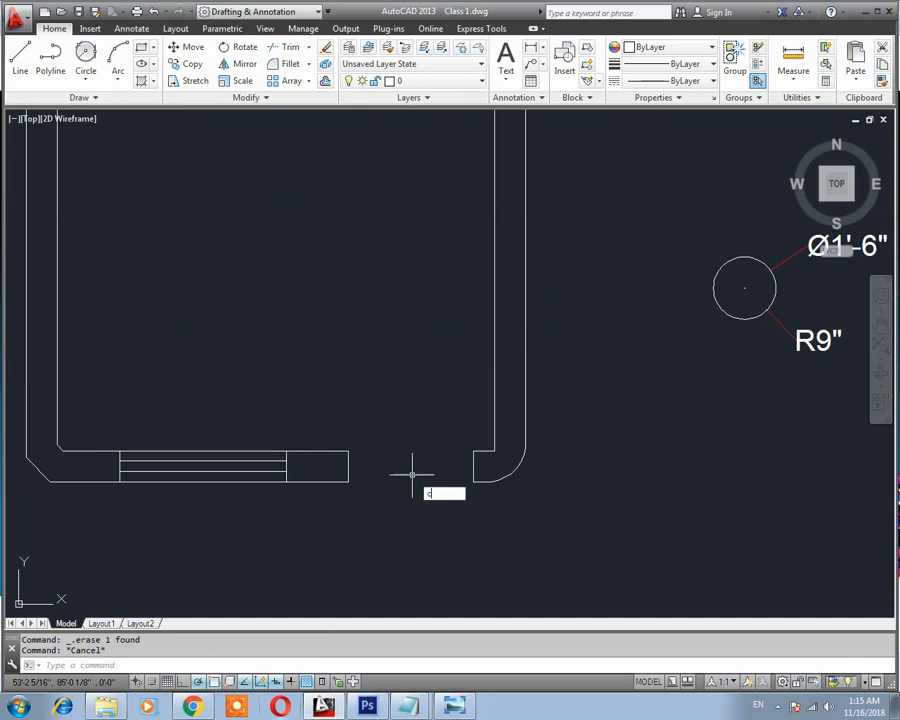
key("Return")
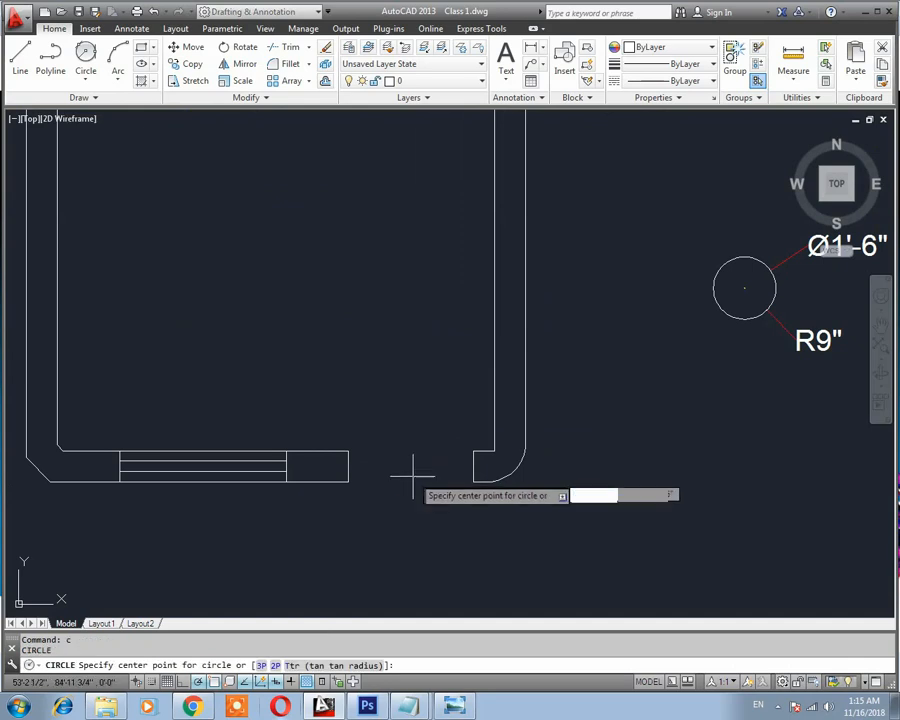
left_click(348, 450)
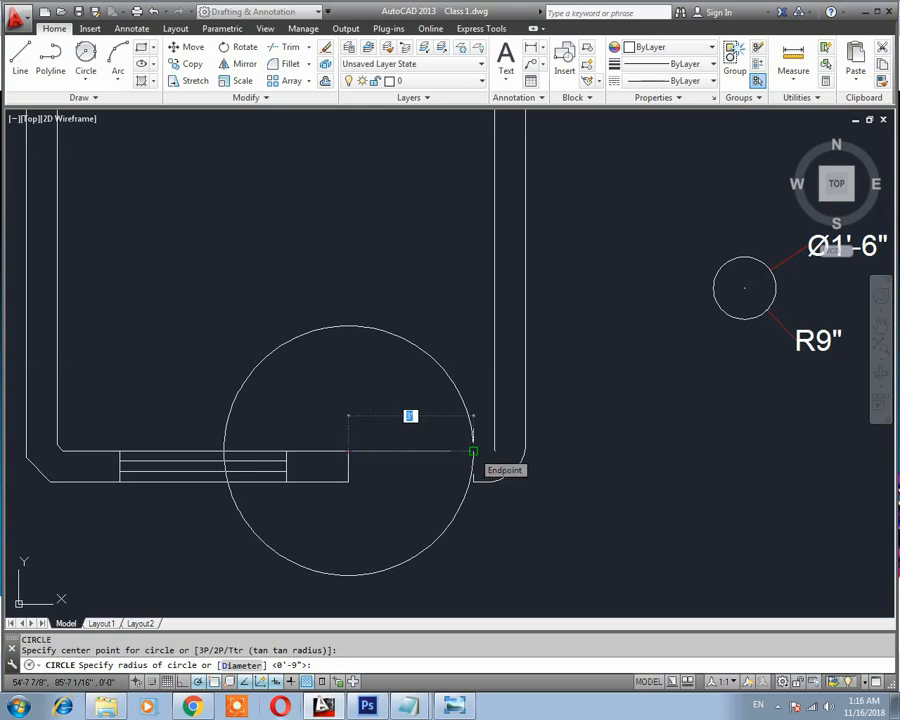
key("Escape")
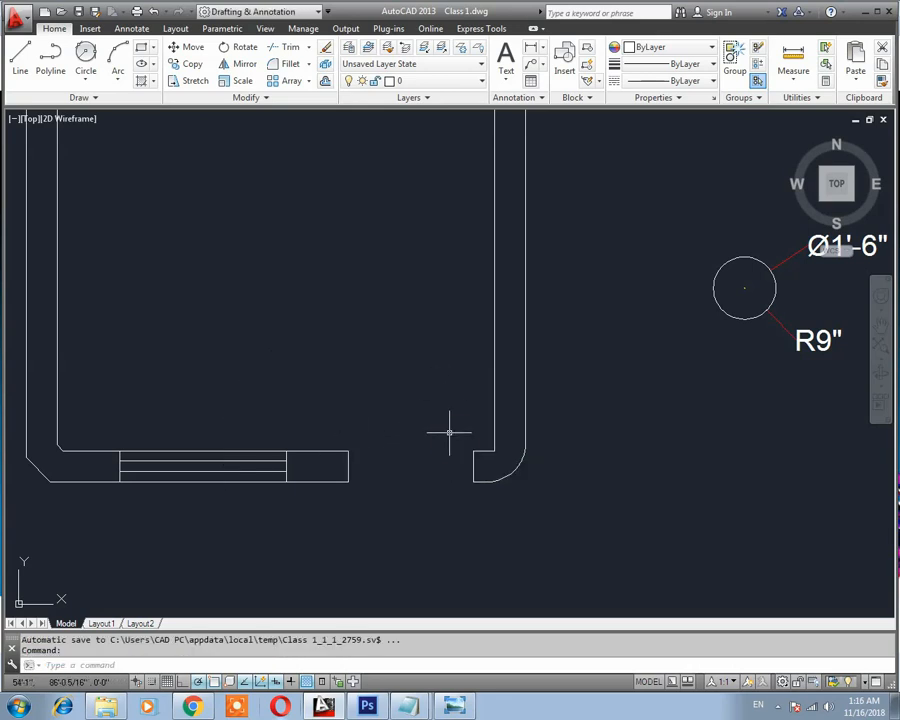
Draw a 3' radius circle centred on the right jamb's inner corner and reaching the left jamb's inner corner.
type("c")
key("Return")
left_click(474, 450)
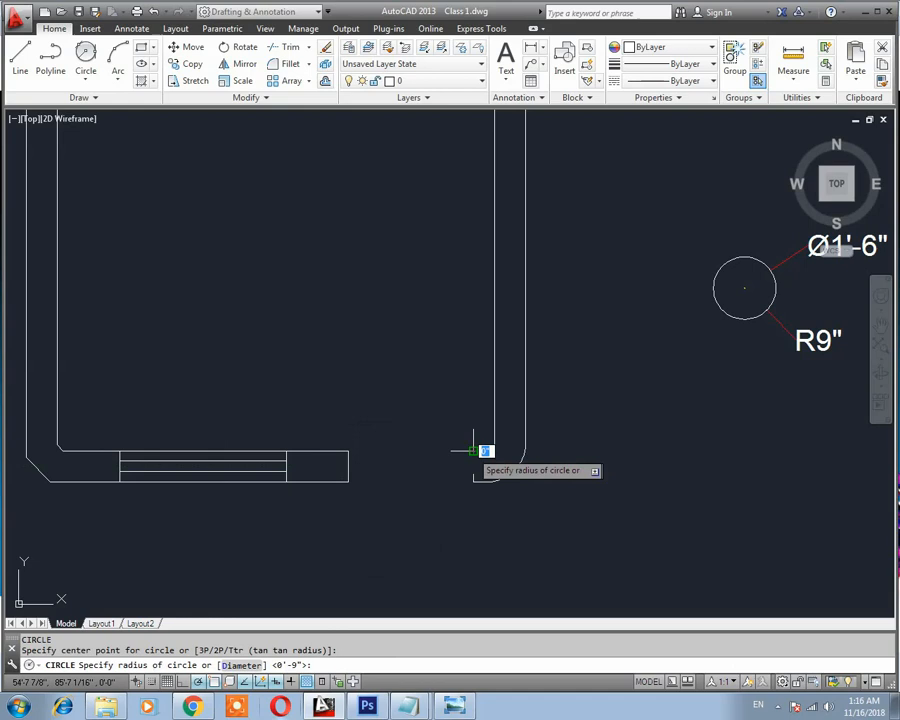
left_click(348, 450)
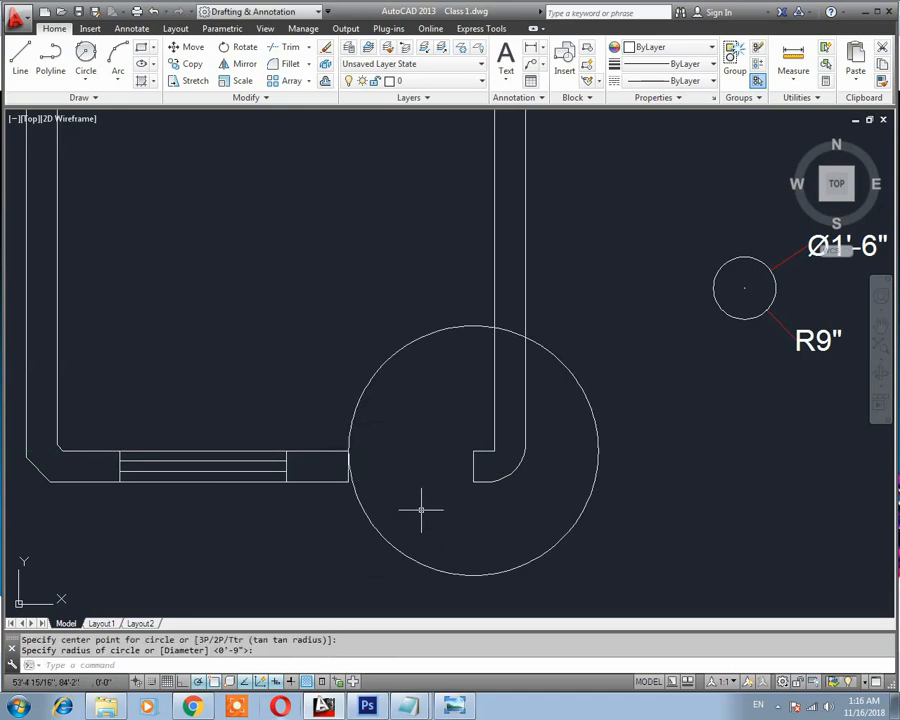
key("Escape")
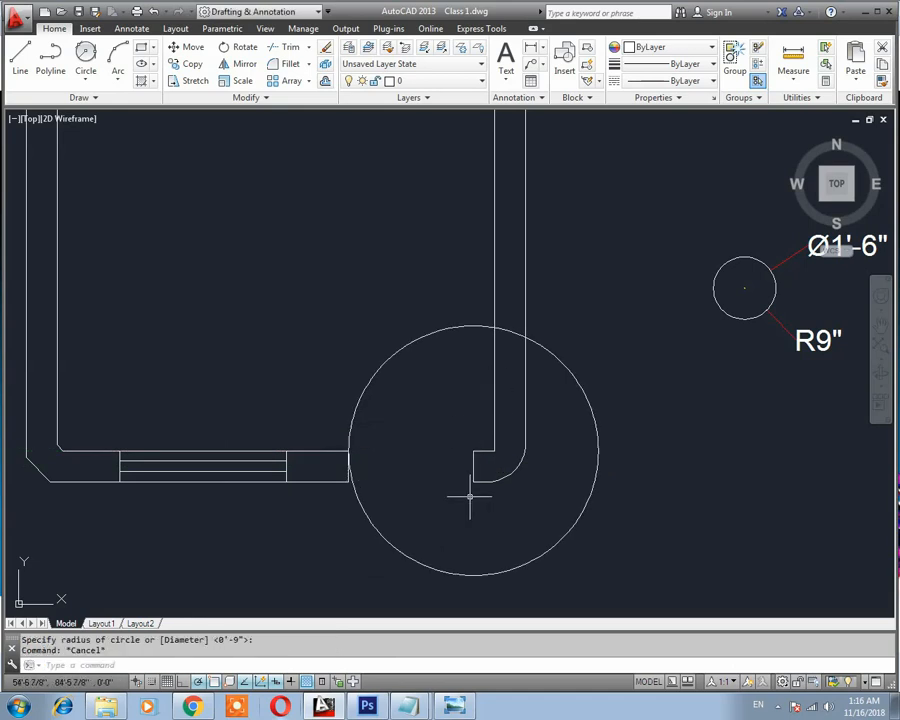
Extend the right jamb line upward to the circle to form the door leaf, undoing the downward extension.
type("ex")
key("Return")
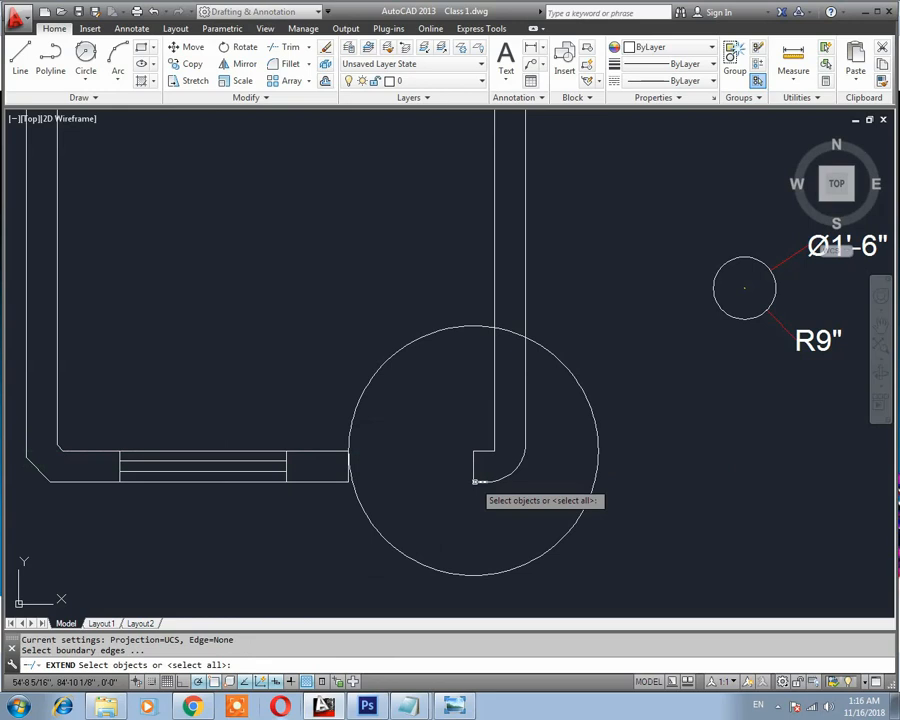
key("Return")
left_click(475, 468)
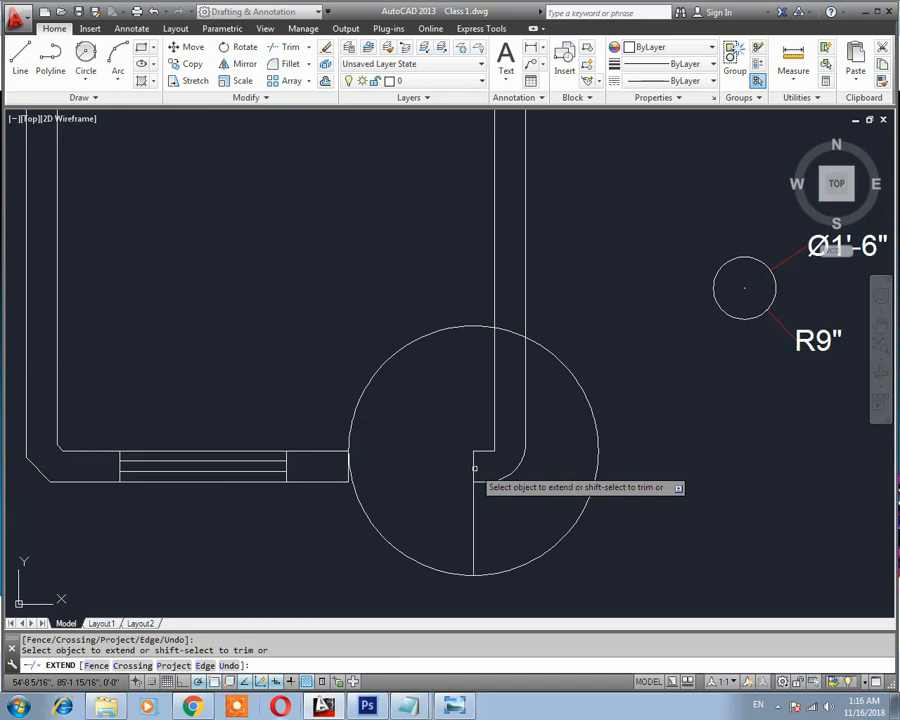
type("u")
key("Return")
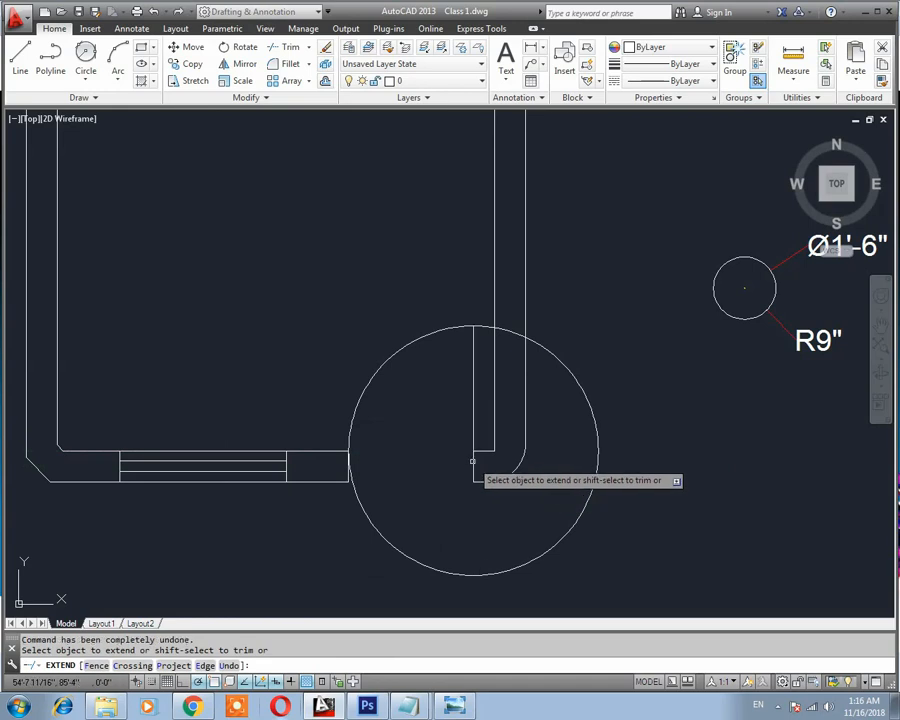
left_click(473, 336)
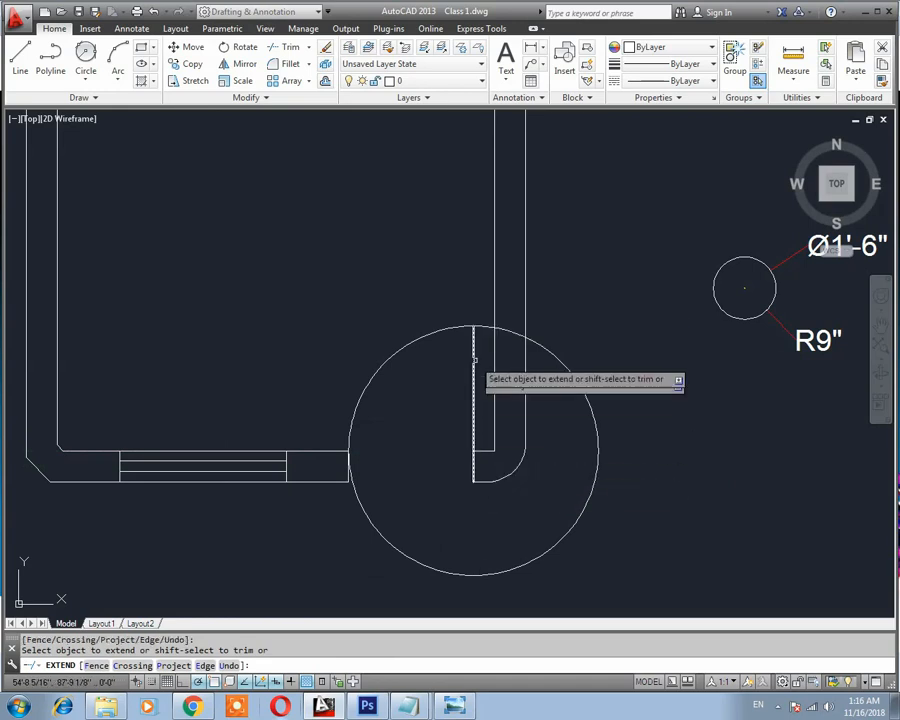
key("Escape")
Trim the circle down to the quarter arc between the left jamb and the top of the door leaf.
type("tr")
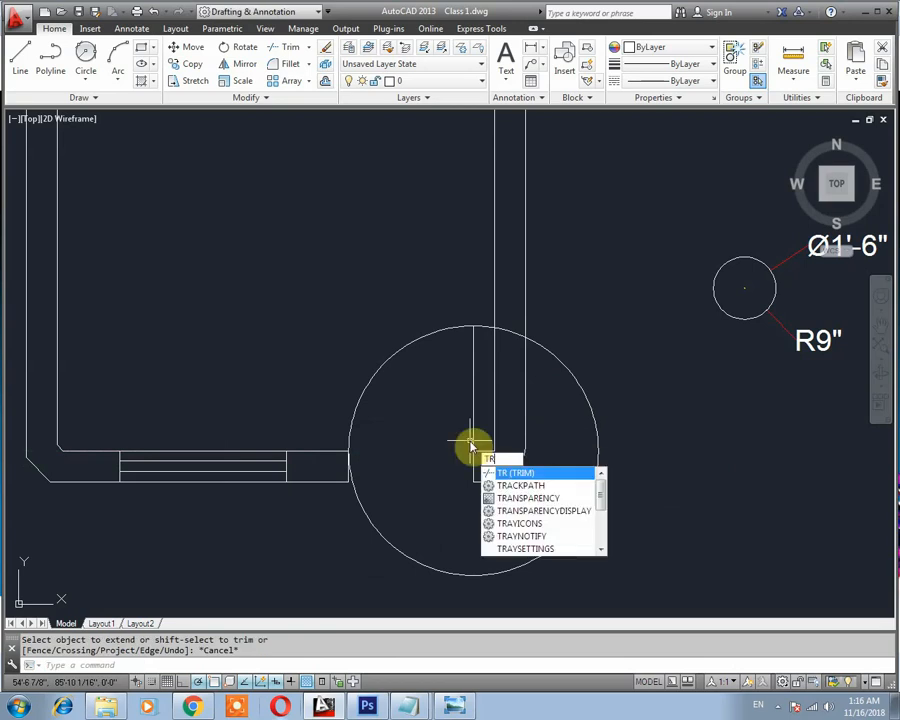
key("Return")
key("Return")
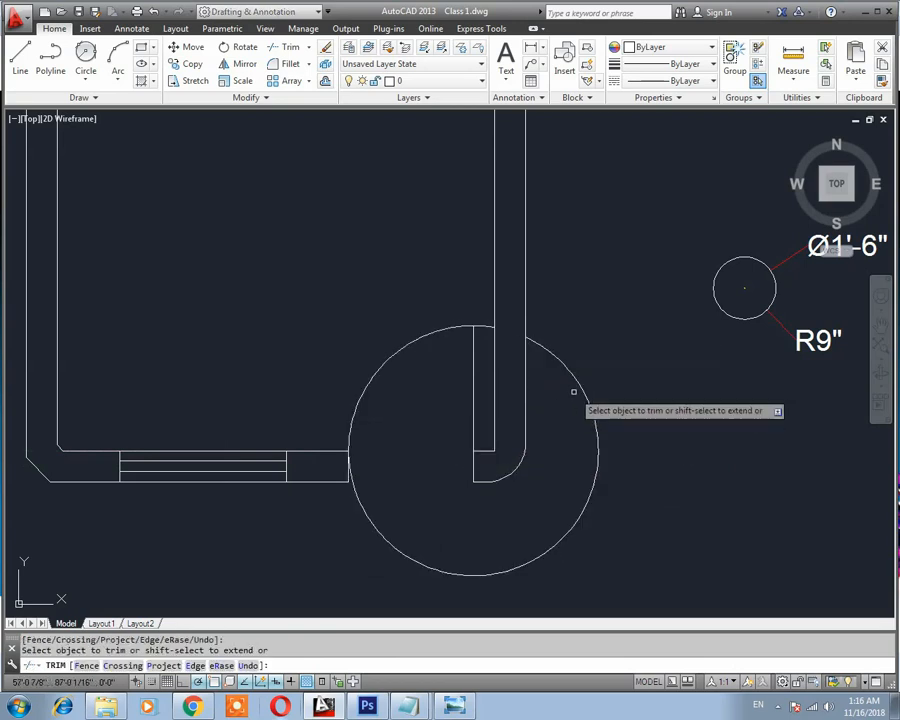
left_click(587, 398)
key("Escape")
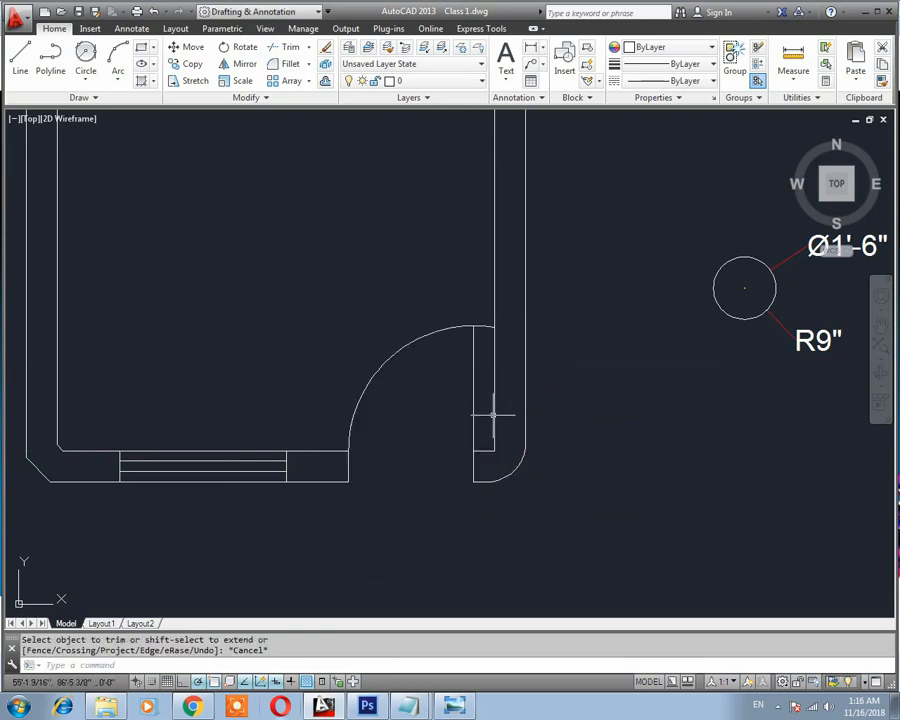
key("Return")
key("Return")
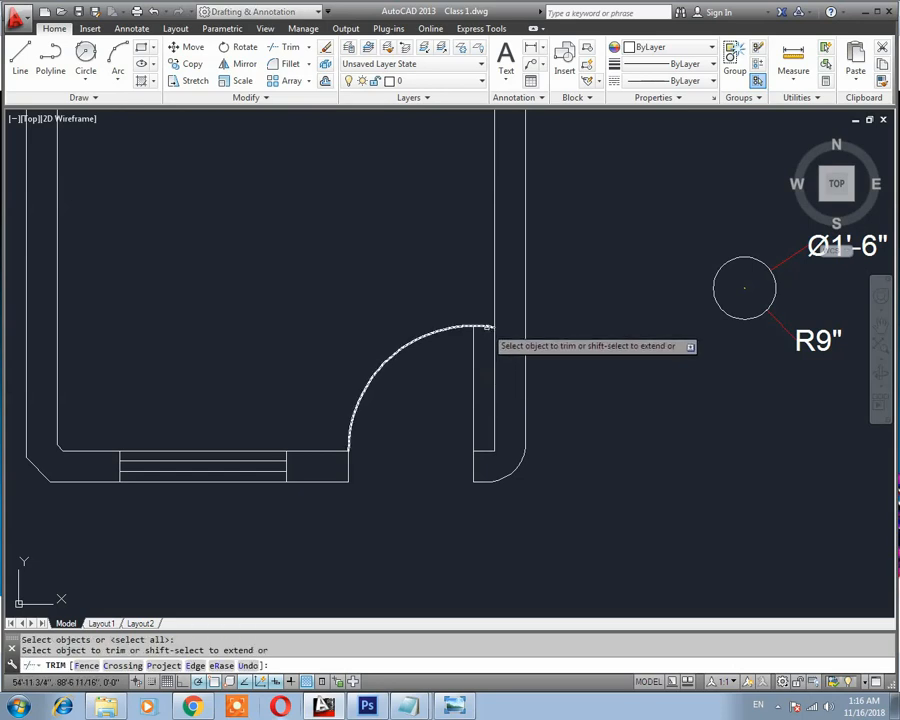
key("Escape")
Erase the door swing arc together with the door leaf line at the right jamb.
scroll(474, 460, "down", 3)
middle_click_drag(474, 460, 428, 504)
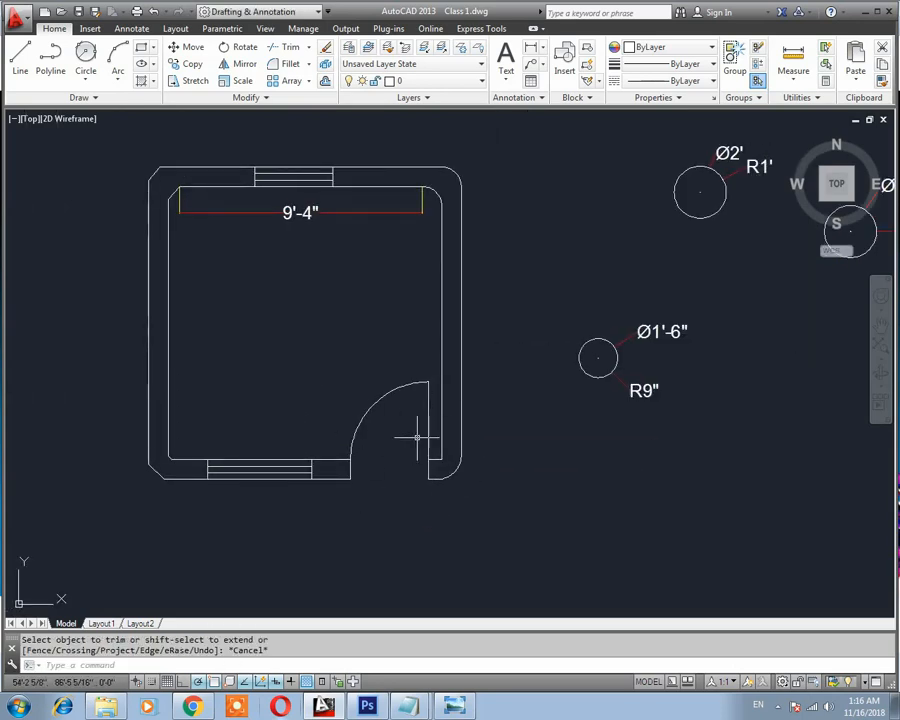
mouse_move(453, 472)
middle_mouse_down()
mouse_move(500, 426)
mouse_move(444, 478)
middle_mouse_up()
scroll(447, 426, "up", 2)
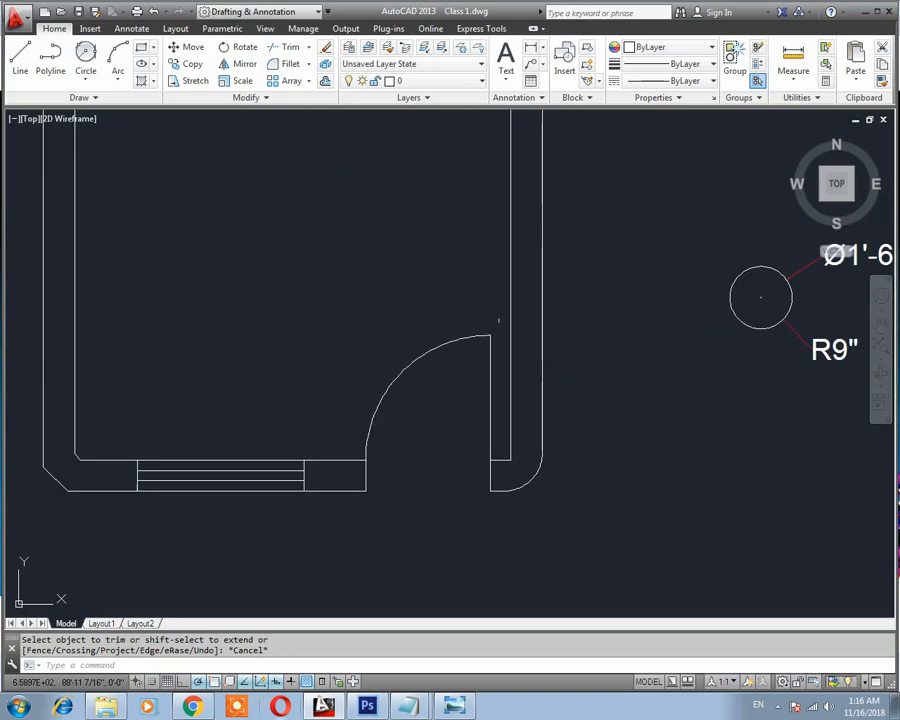
left_click(498, 322)
left_click(431, 383)
key("Delete")
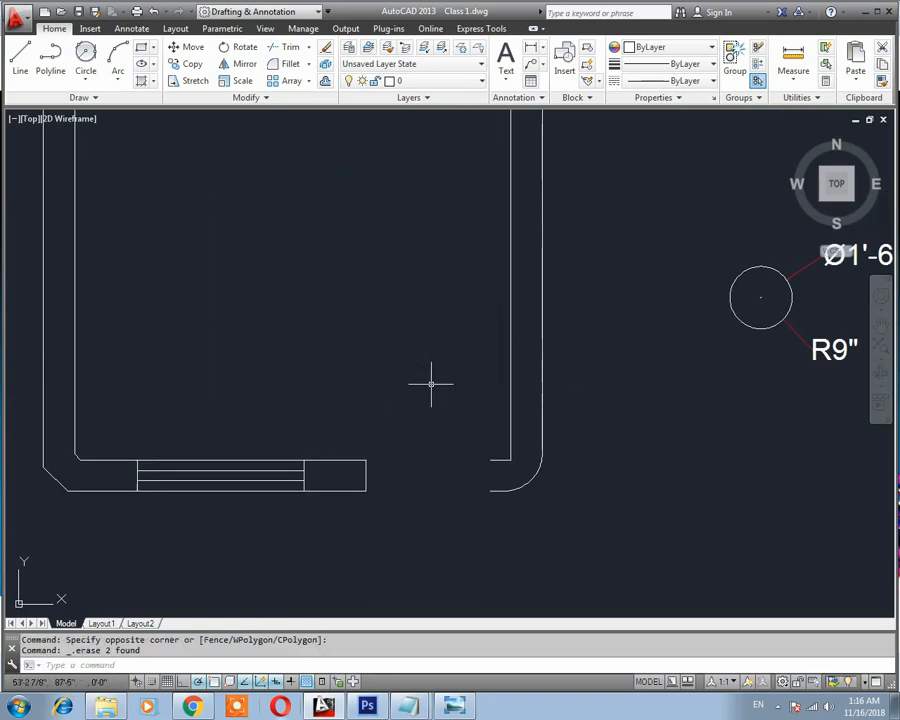
key("Escape")
Cancel the new circle and undo back through the erasure of the door arc and leaf line.
type("c")
key("Return")
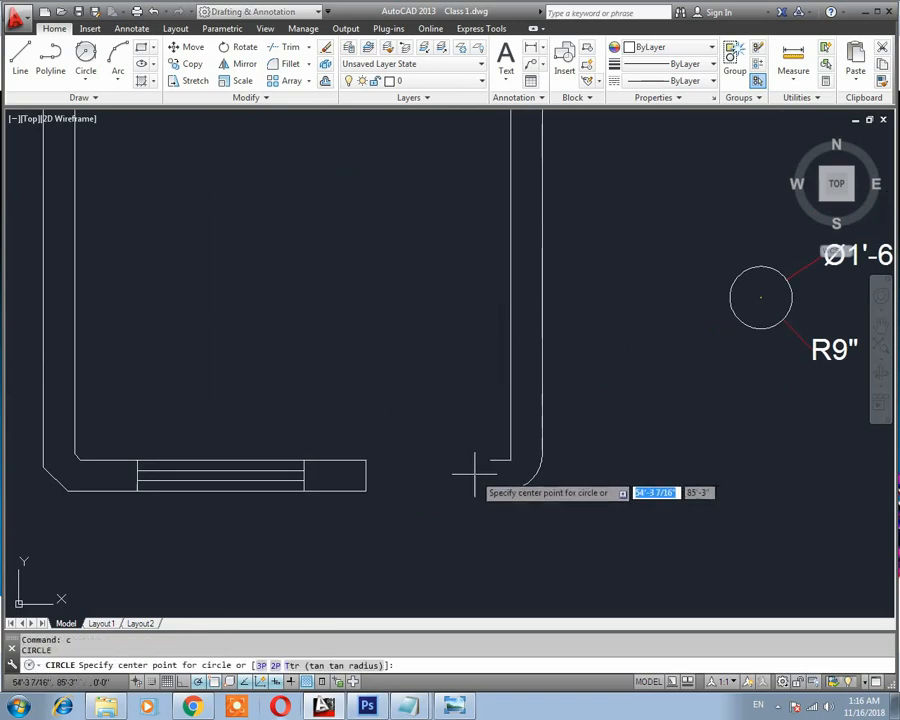
key("Return")
key("Escape")
key("Escape")
key("ctrl+z")
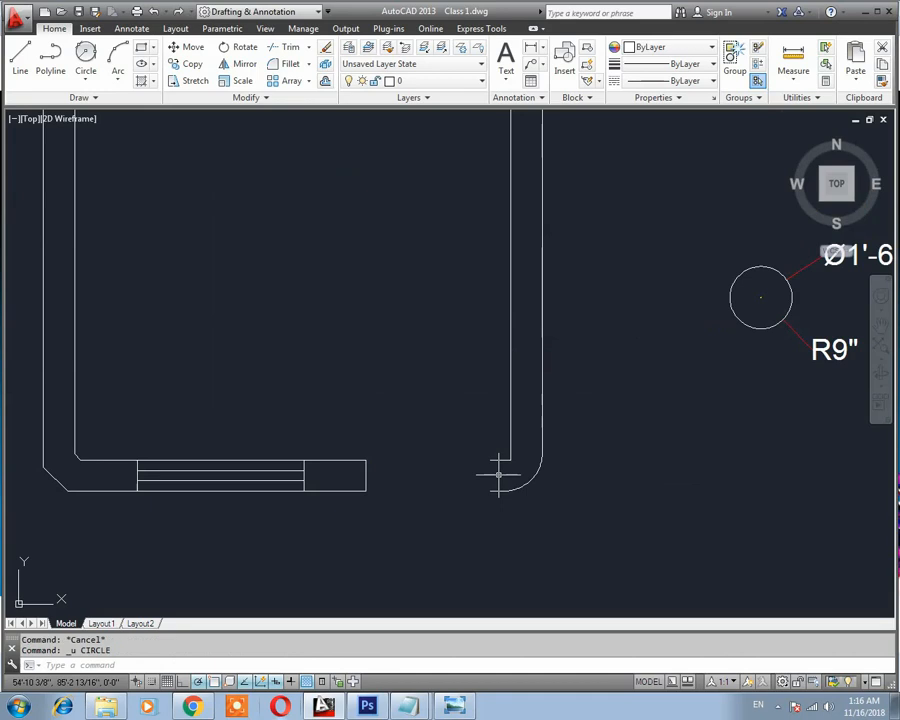
key("ctrl+z")
Trim the door leaf line above the right jamb and erase the door swing arc.
type("tr")
key("Return")
key("Return")
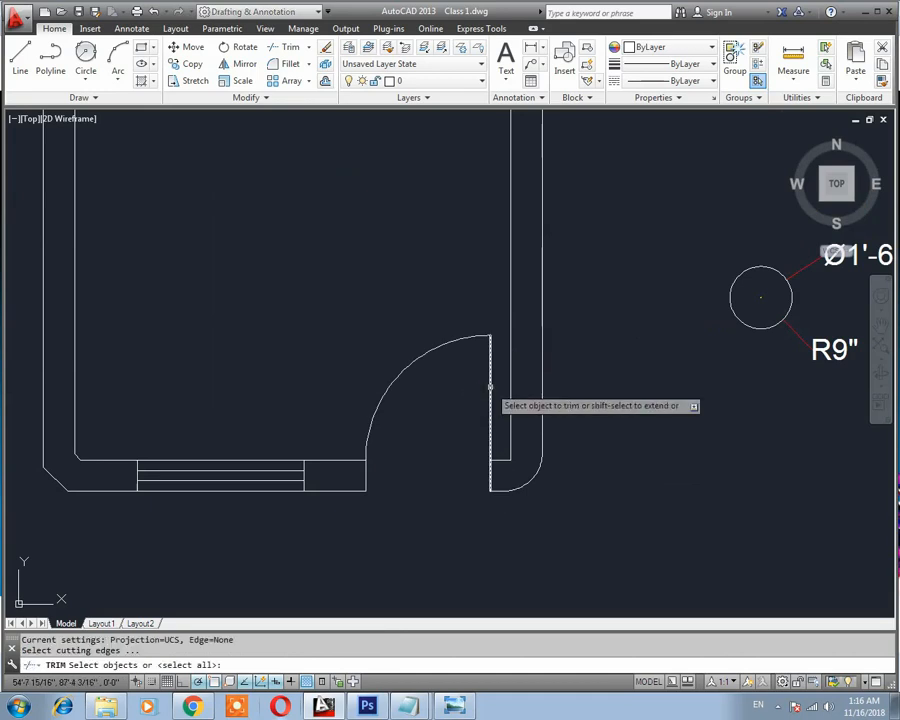
left_click(490, 386)
key("Escape")
left_click(450, 369)
left_click(424, 350)
key("Delete")
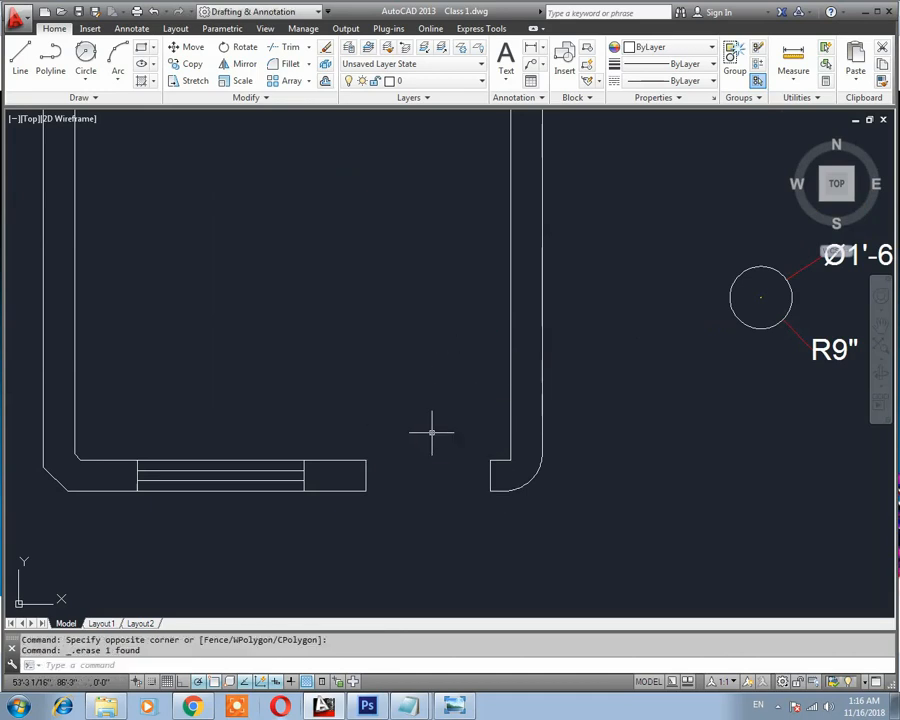
Draw a 3' radius circle centred on the left jamb's inner corner and reaching the right jamb's inner corner.
type("c")
key("Return")
left_click(368, 461)
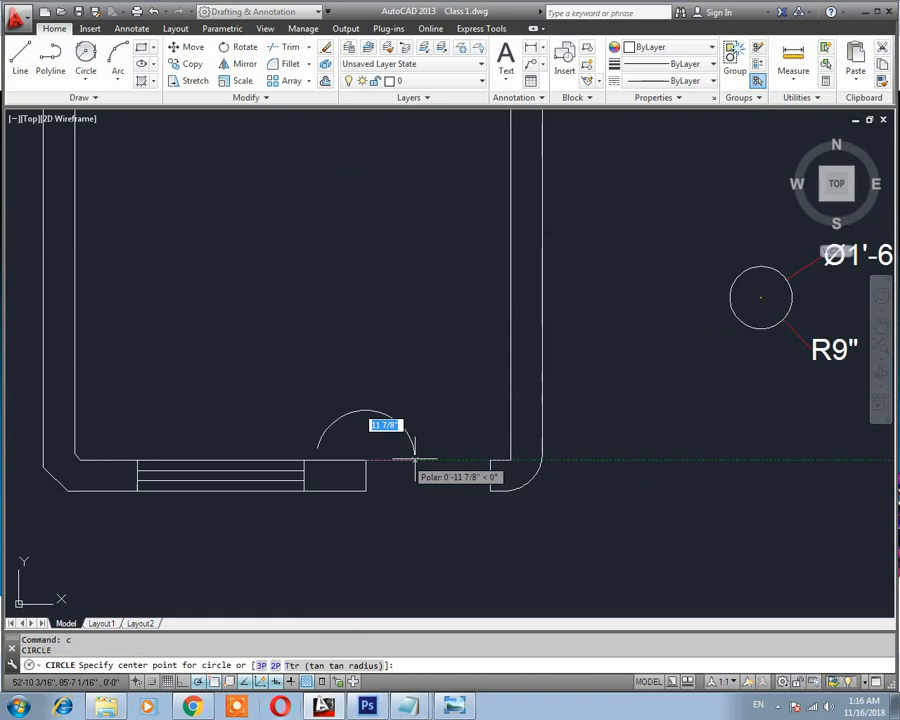
left_click(490, 460)
key("Escape")
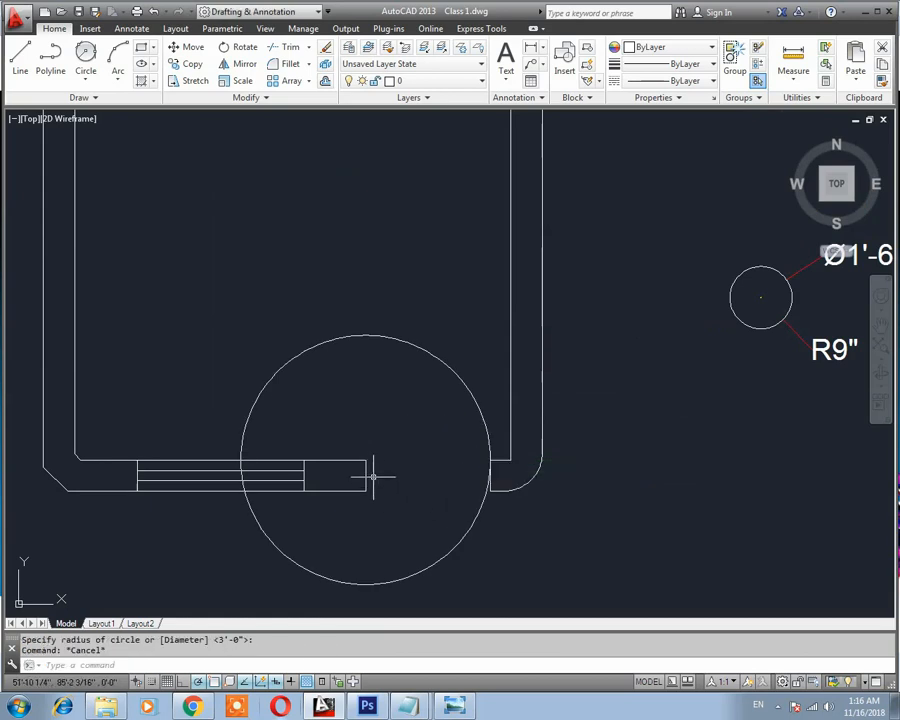
Extend the left jamb line of the door opening upward to meet the circle.
type("ex")
key("Return")
key("Return")
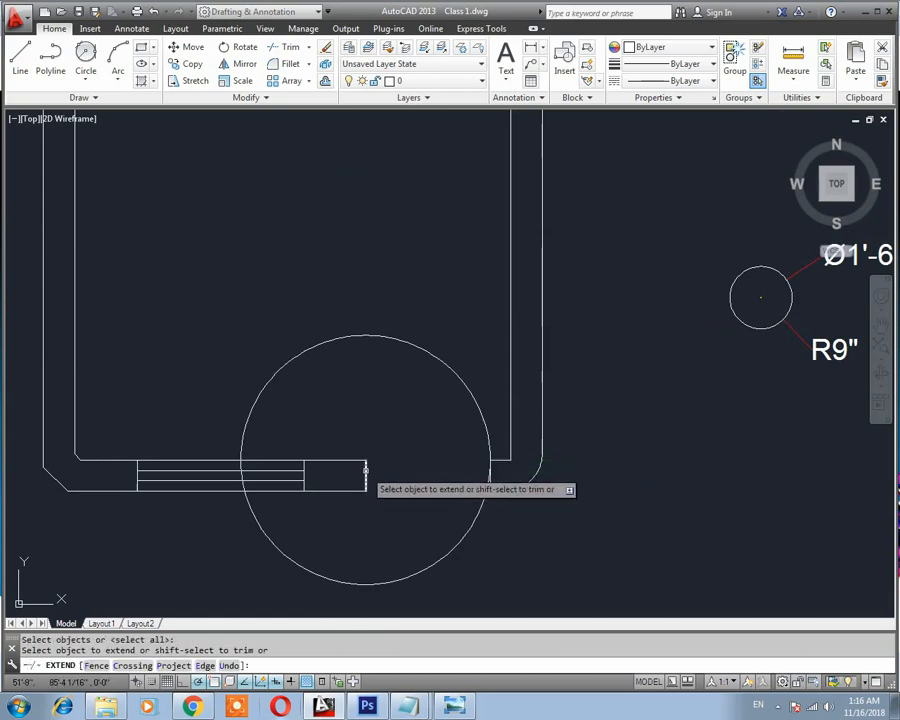
left_click(366, 466)
key("Escape")
key("Escape")
Trim the circle's upper-left and lower portions, keeping the quarter arc between the door leaf and the right jamb as the door swing.
type("t")
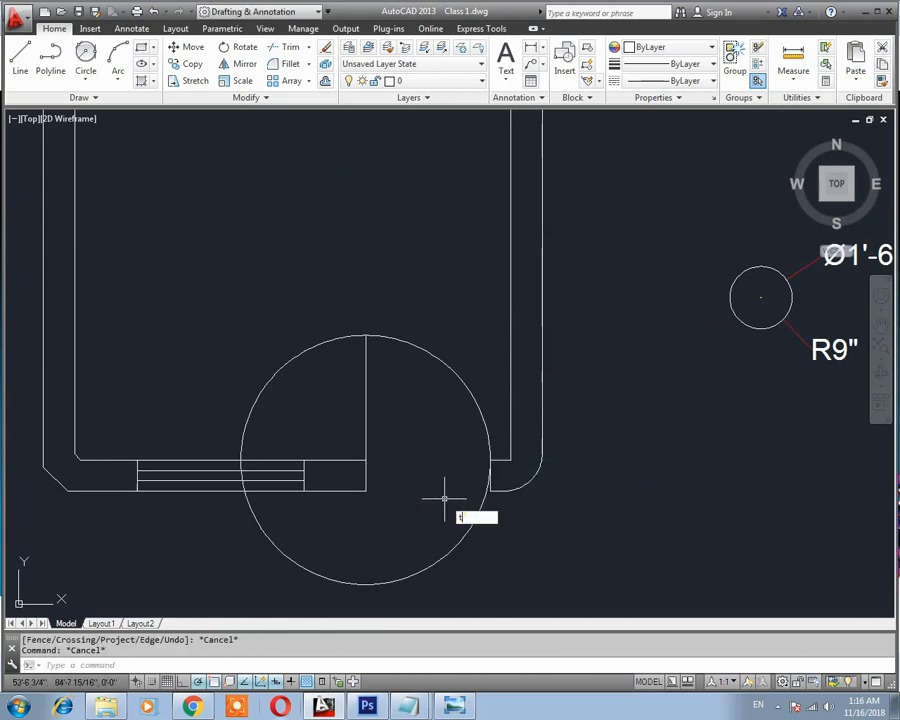
type("r")
key("Return")
key("Return")
left_click(298, 352)
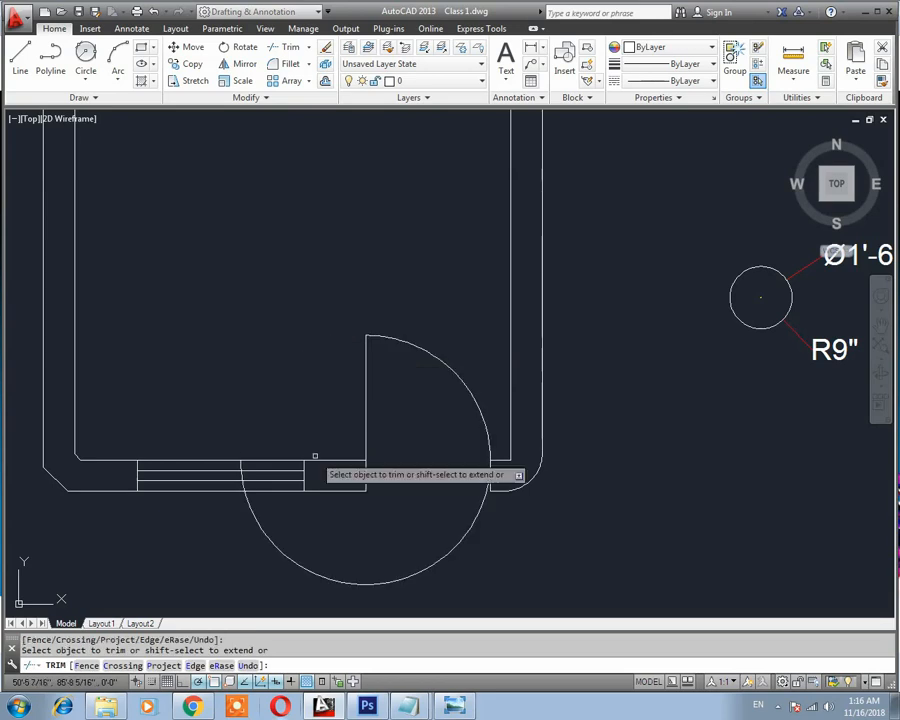
left_click(474, 513)
key("Escape")
scroll(290, 474, "up", 4)
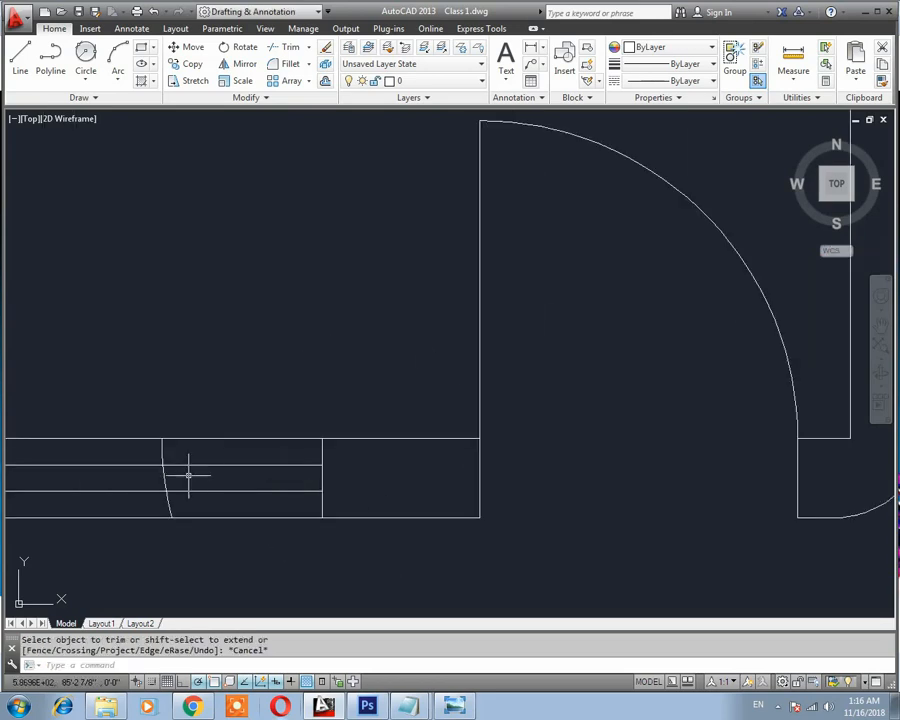
left_click(166, 477)
scroll(394, 515, "down", 4)
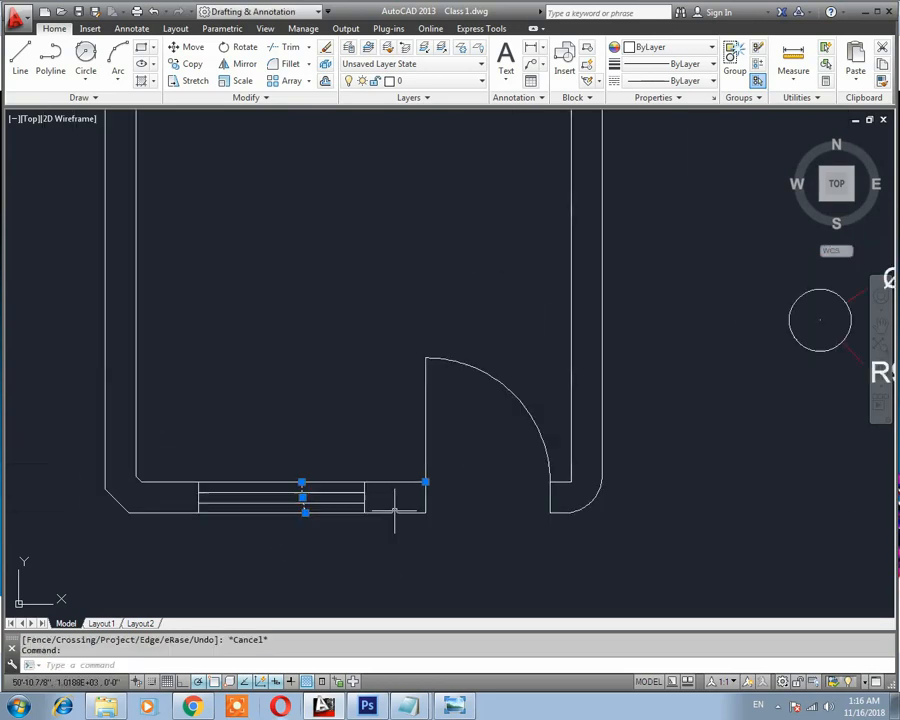
mouse_move(475, 512)
middle_mouse_down()
mouse_move(516, 490)
mouse_move(324, 456)
middle_mouse_up()
key("Escape")
Save the drawing with the whole room plan in view.
scroll(348, 456, "down", 3)
middle_click_drag(414, 465, 439, 502)
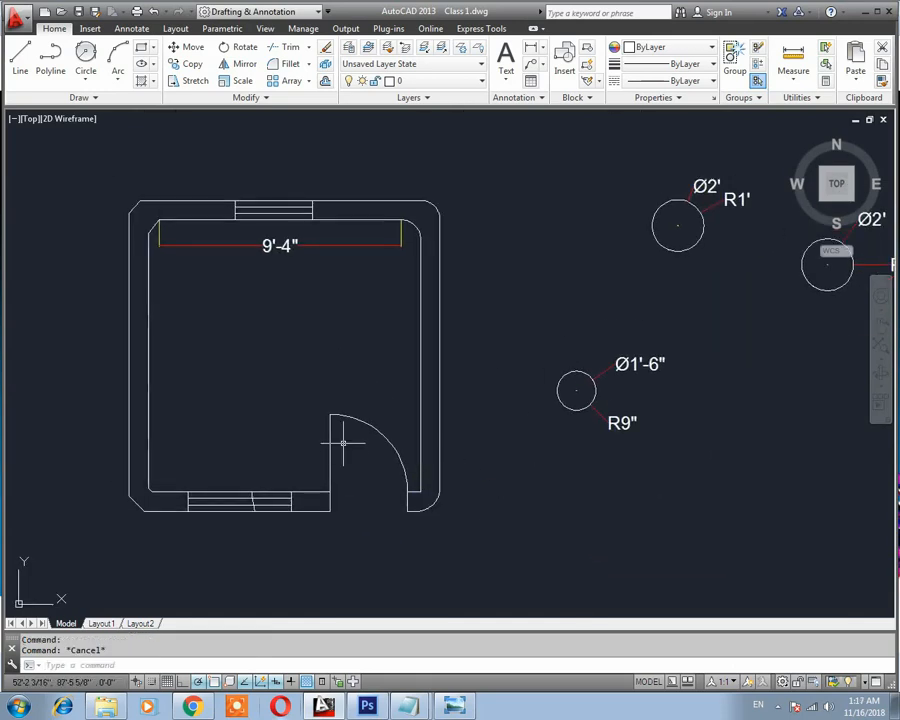
key("ctrl+s")
Erase the three practice circles beside the room plan together with their radius and diameter dimensions.
middle_click_drag(603, 356, 460, 360)
middle_click_drag(682, 346, 592, 347)
left_click(710, 184)
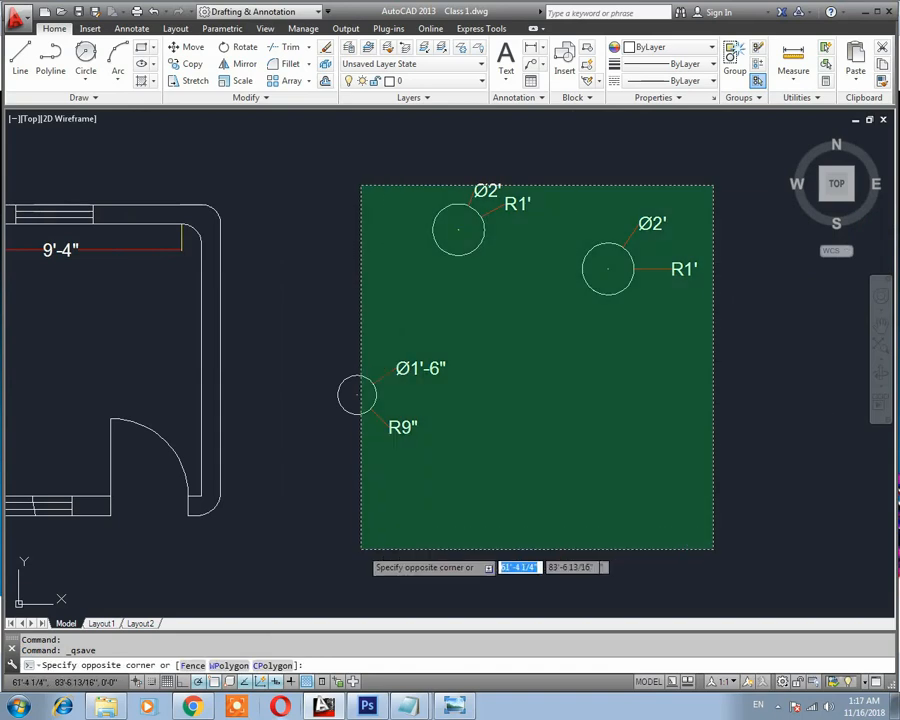
left_click(315, 517)
key("Delete")
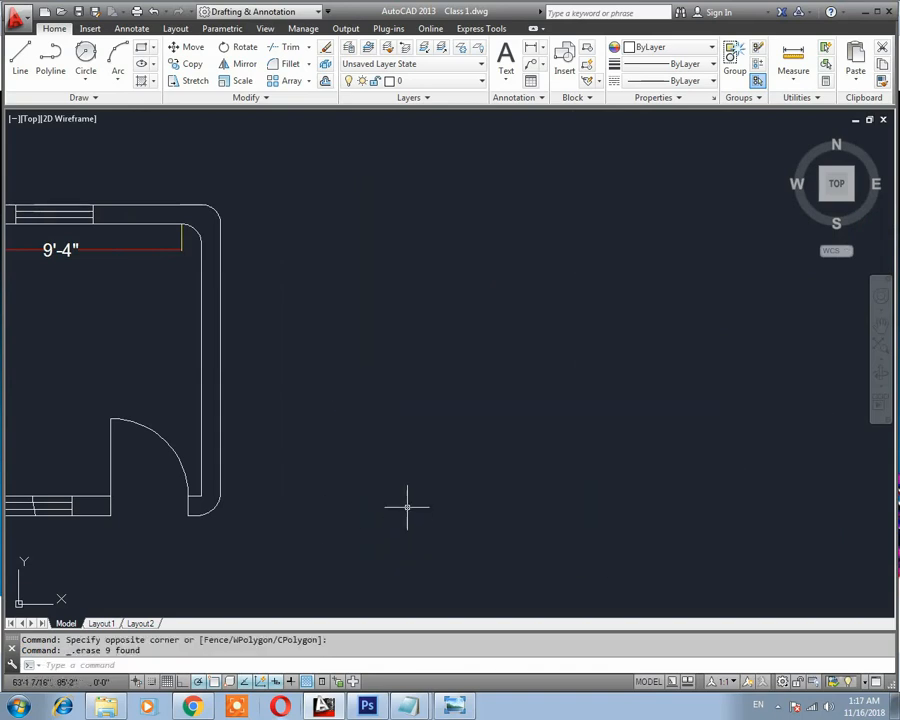
Review the available circle drawing methods, and switch to Windows Photo Viewer to show the lecture title image.
left_click(82, 80)
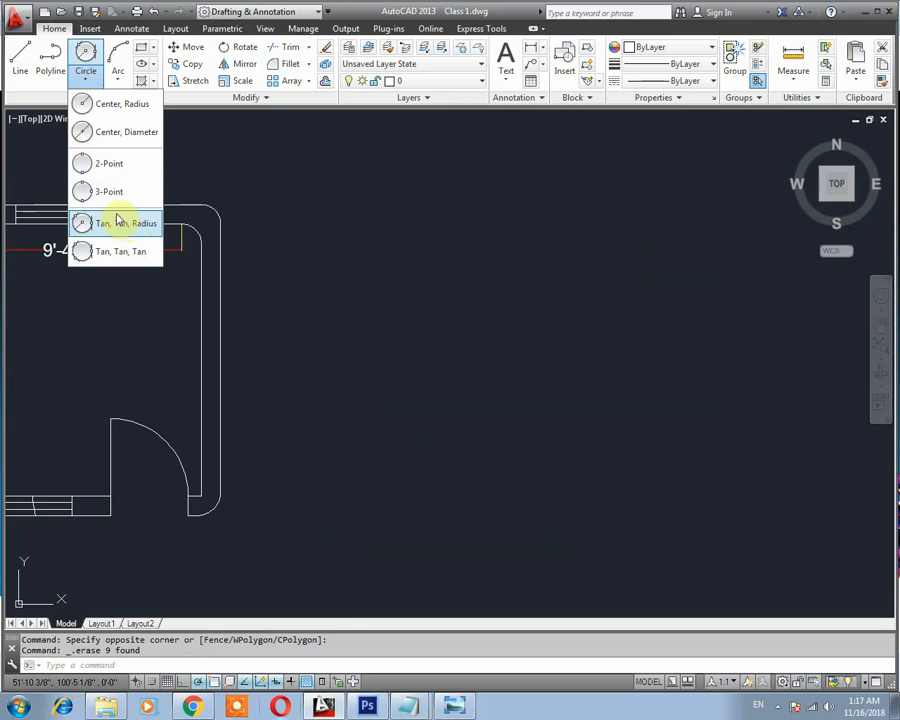
left_click(92, 87)
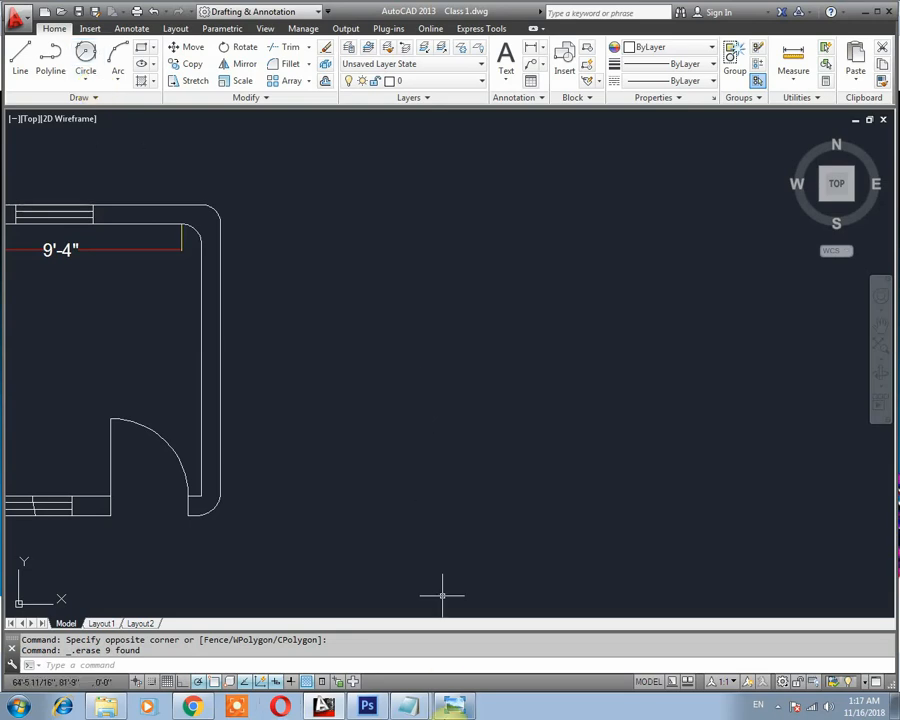
left_click(453, 706)
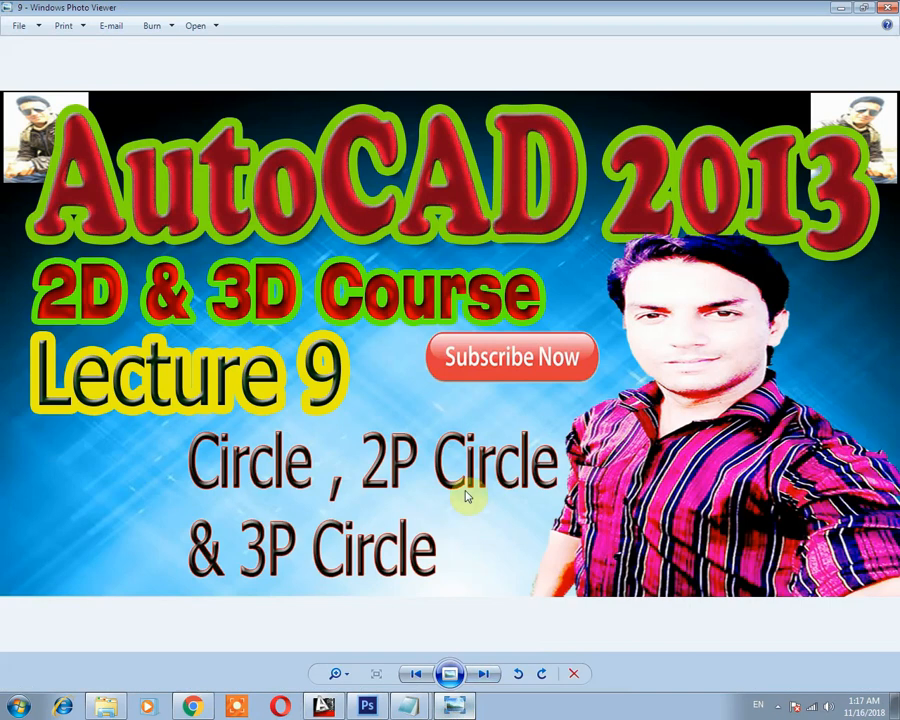